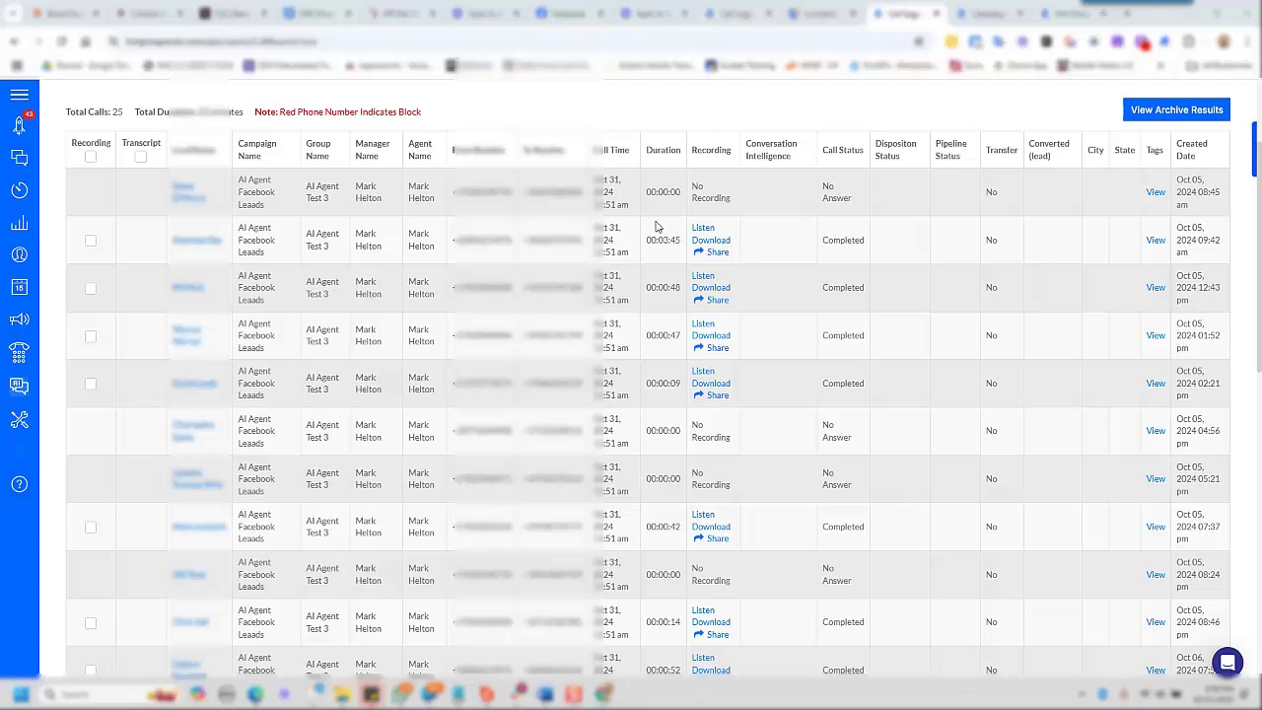
pyautogui.moveTo(123, 113)
pyautogui.mouseDown()
pyautogui.moveTo(99, 111)
pyautogui.moveTo(123, 112)
pyautogui.mouseUp()
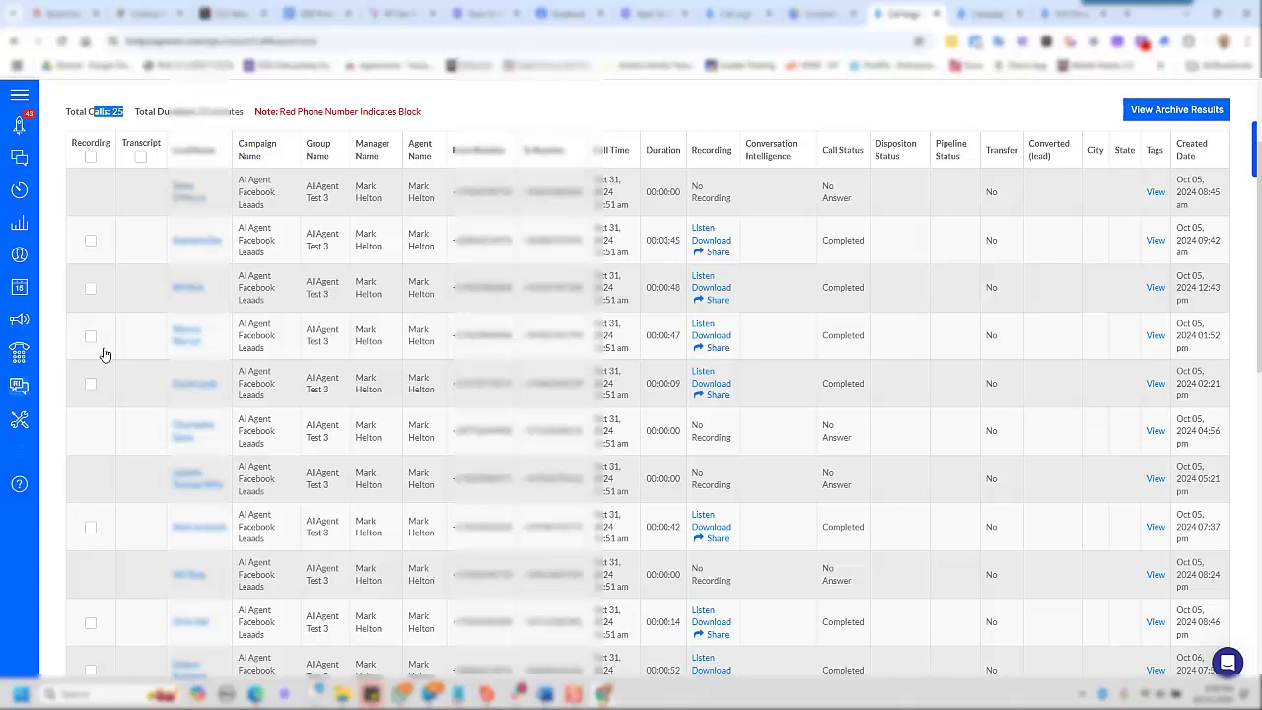
pyautogui.scroll(-5, 125, 270)
pyautogui.scroll(-3, 487, 98)
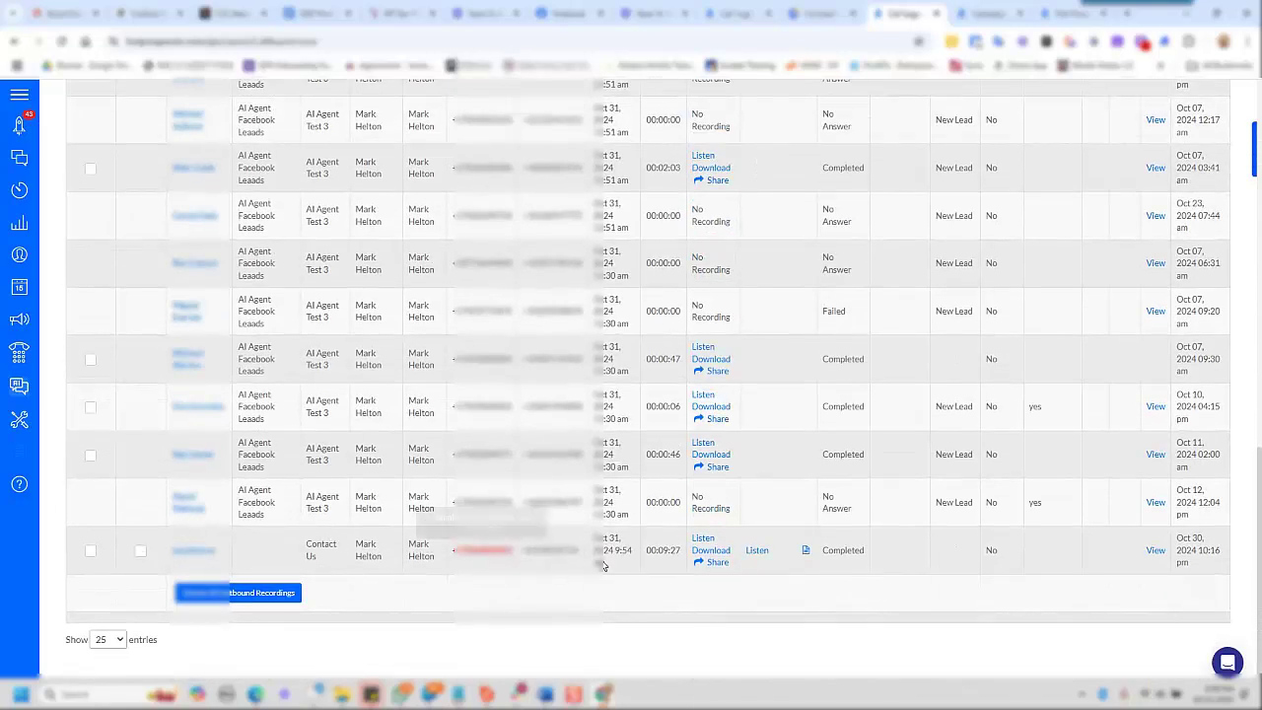
pyautogui.scroll(10, 648, 577)
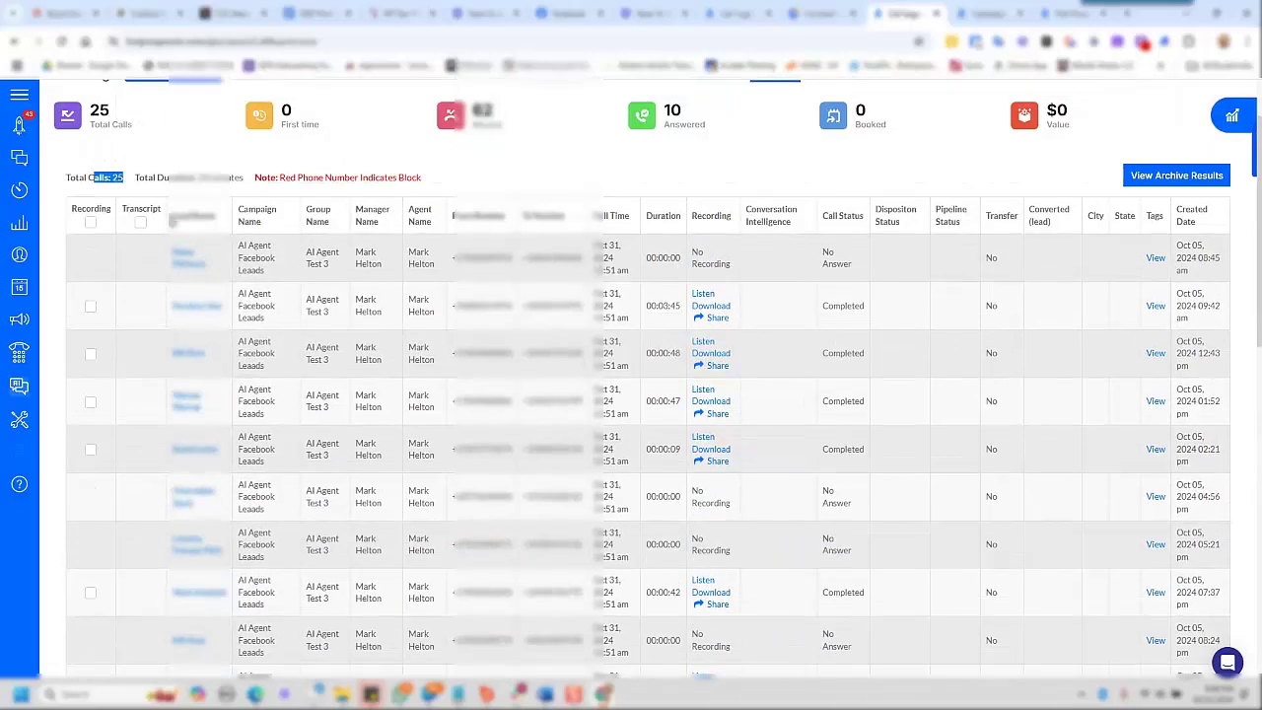
pyautogui.click(117, 172)
pyautogui.scroll(-2, 665, 483)
pyautogui.scroll(-1, 727, 474)
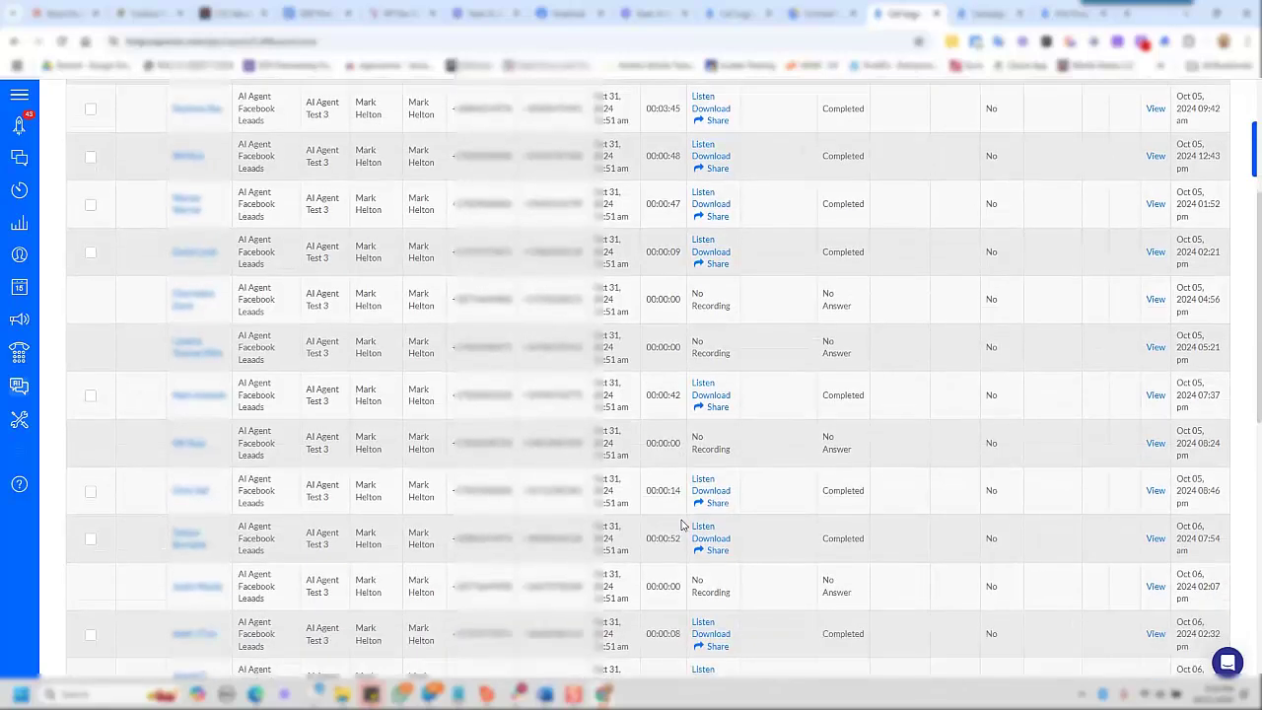
pyautogui.scroll(1, 680, 380)
pyautogui.scroll(2, 659, 335)
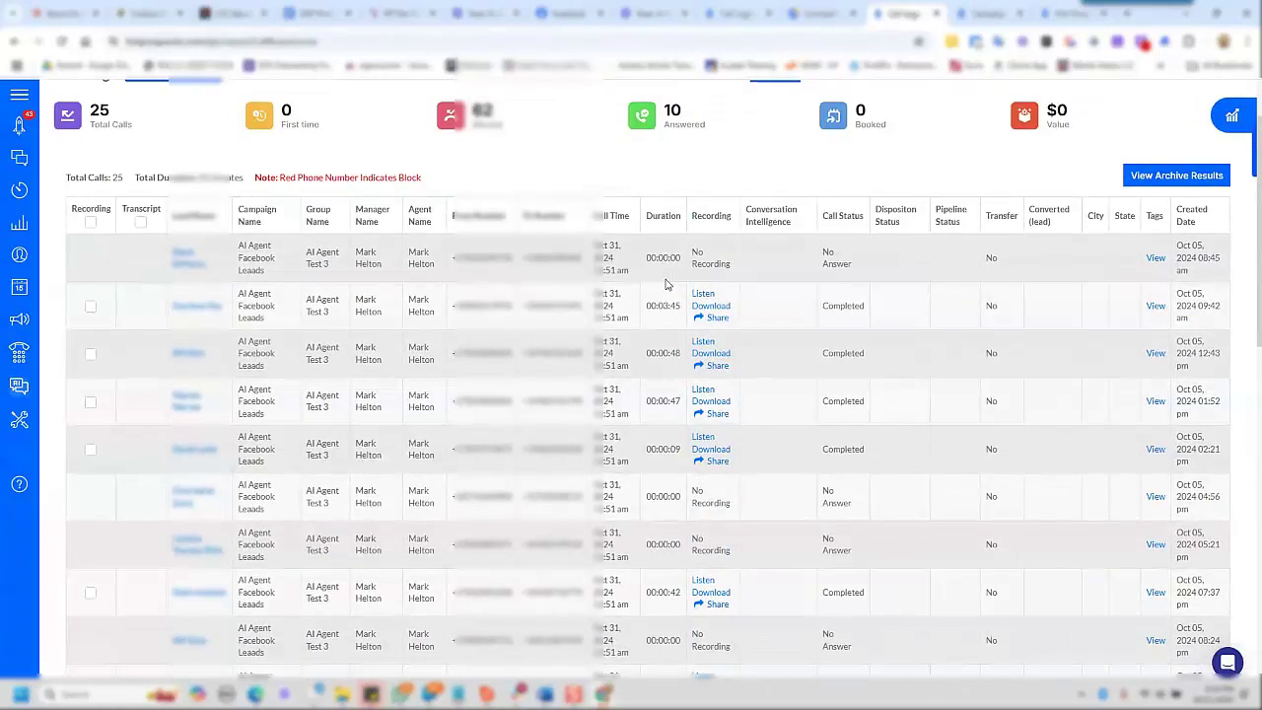
pyautogui.scroll(-1, 655, 383)
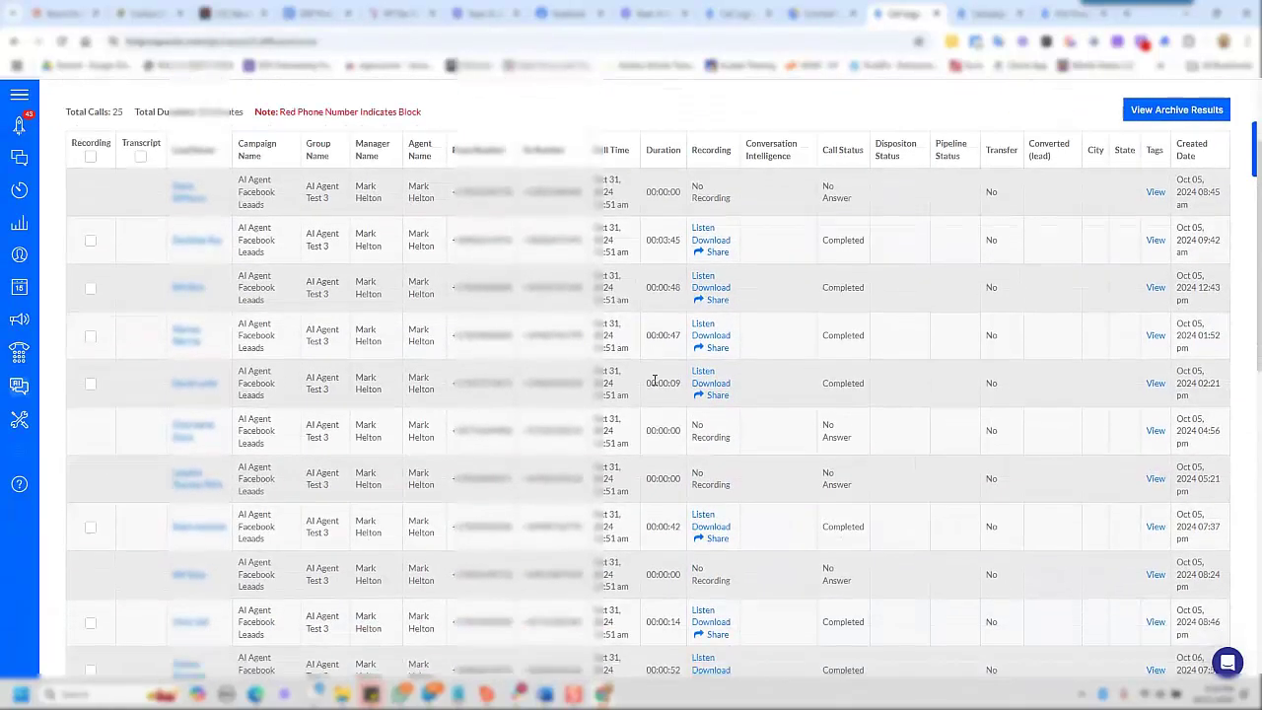
pyautogui.scroll(-1, 654, 382)
pyautogui.scroll(-1, 655, 385)
pyautogui.scroll(-1, 655, 385)
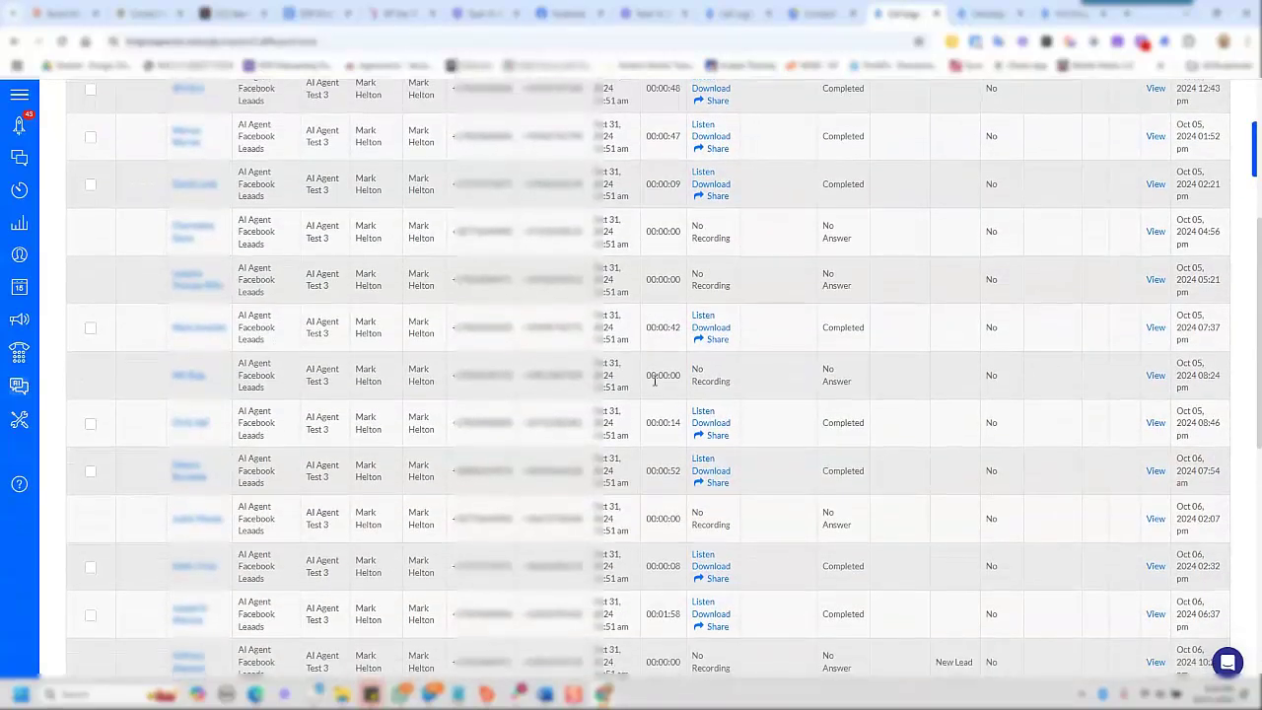
pyautogui.scroll(-1, 655, 385)
pyautogui.scroll(-1, 655, 386)
pyautogui.scroll(-1, 655, 386)
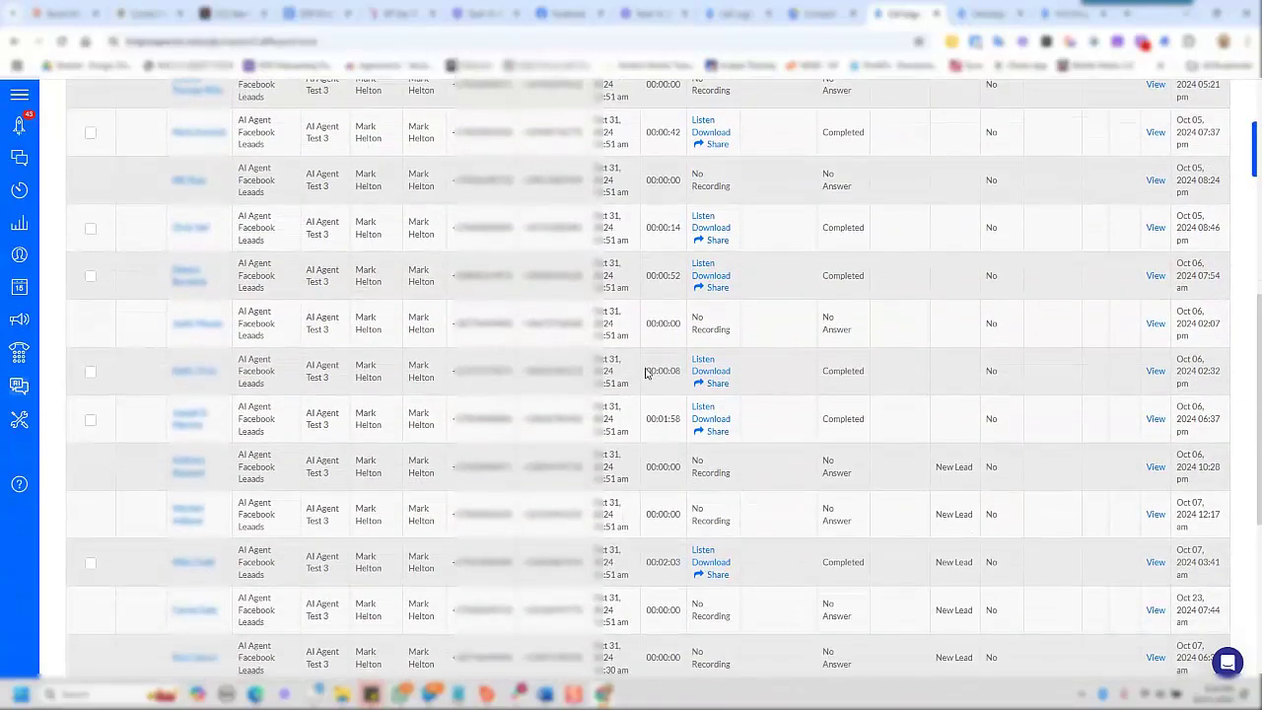
pyautogui.scroll(-2, 651, 424)
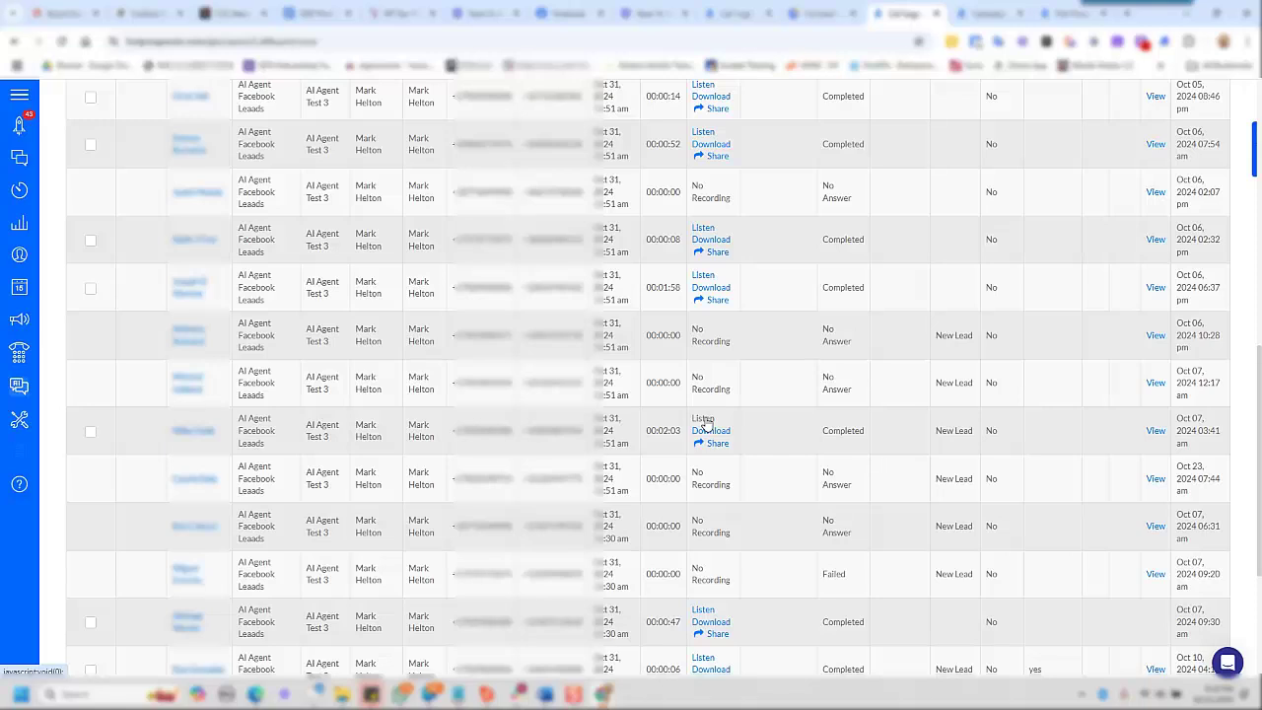
# - Play a completed call's 1:59 recording through to the end
pyautogui.click(704, 422)
pyautogui.click(158, 130)
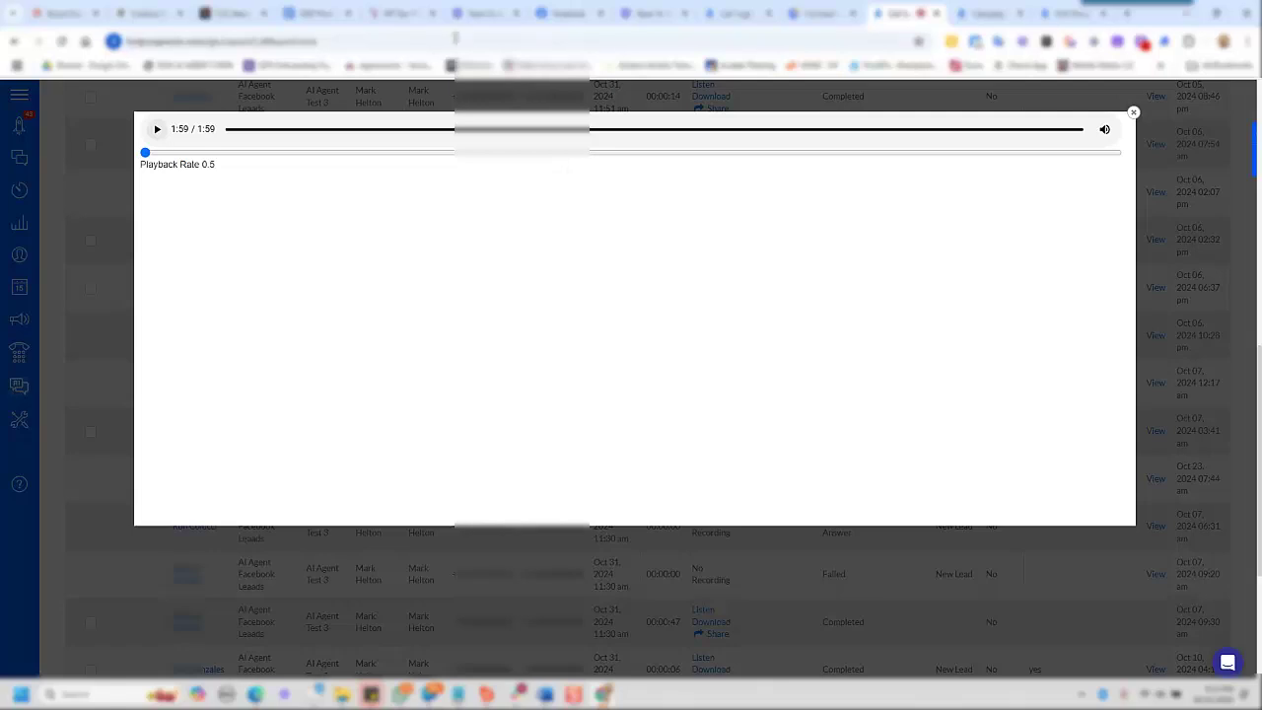
# - Close the audio player and return to the Facebook Leads Bot agent settings
pyautogui.click(1133, 115)
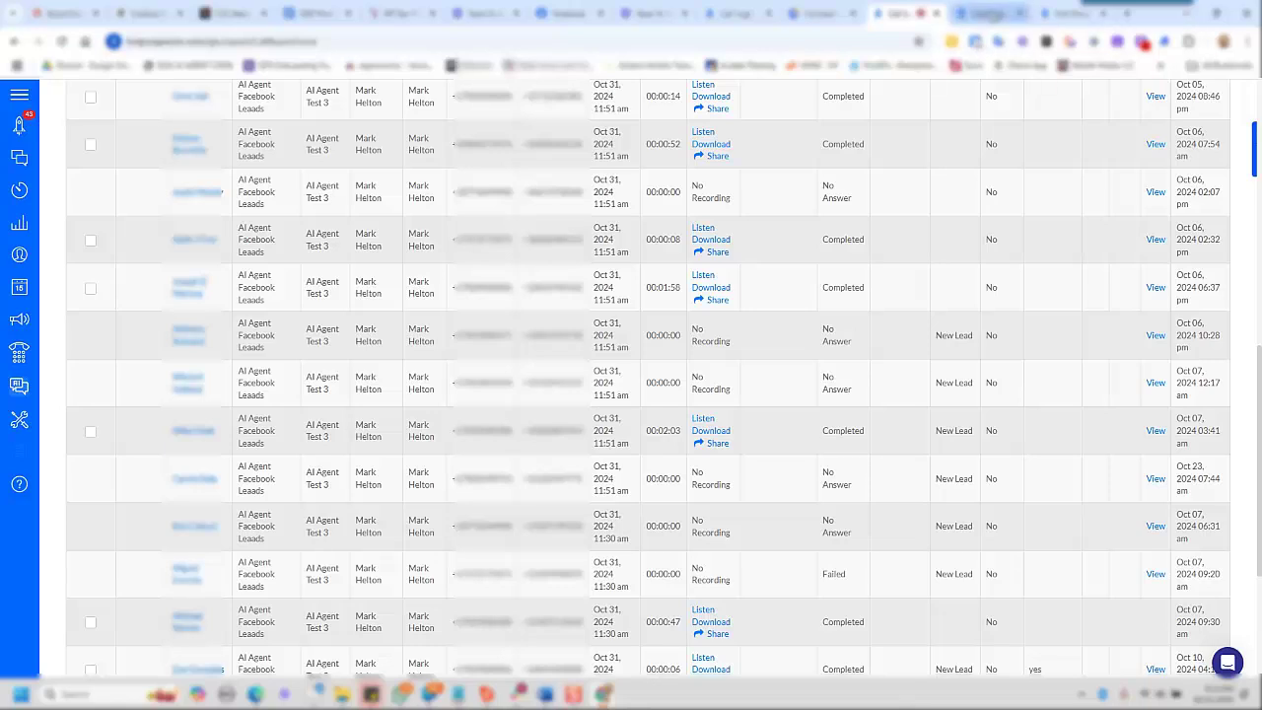
pyautogui.moveTo(989, 14)
pyautogui.click(1070, 14)
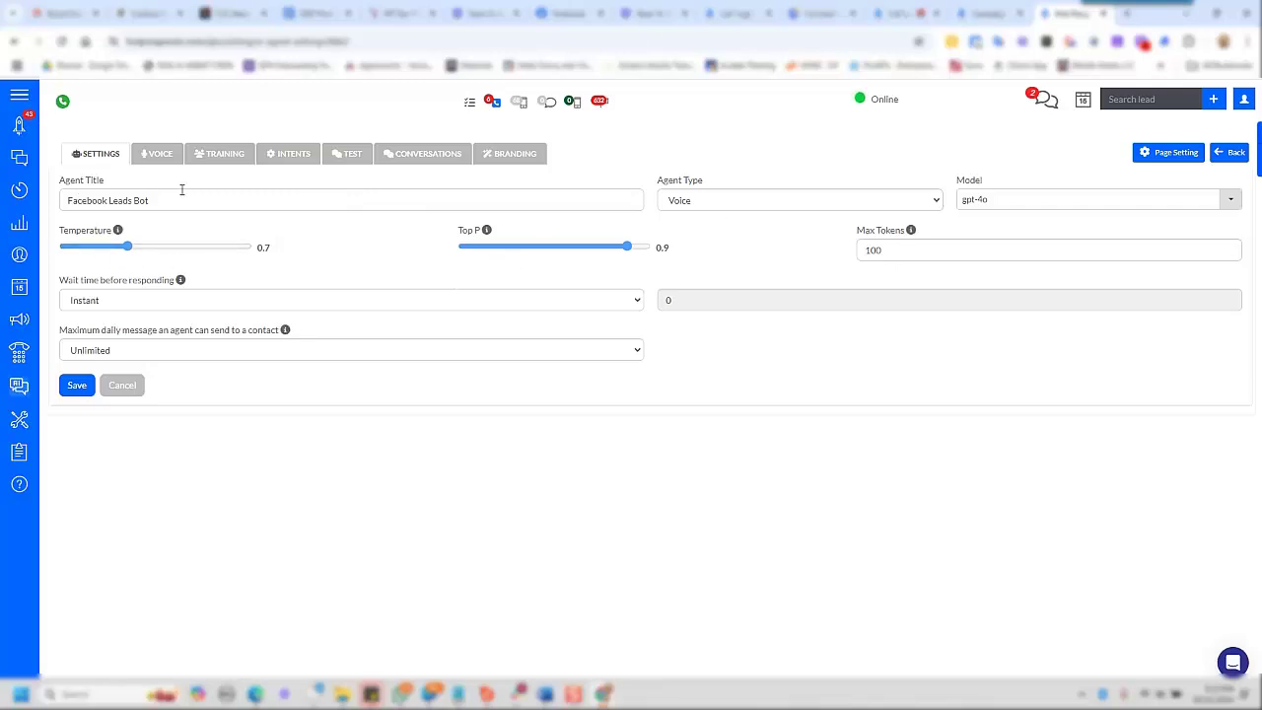
# - Review the agent's voice settings, keeping voice Jessica, through the conversation summary options
pyautogui.click(161, 154)
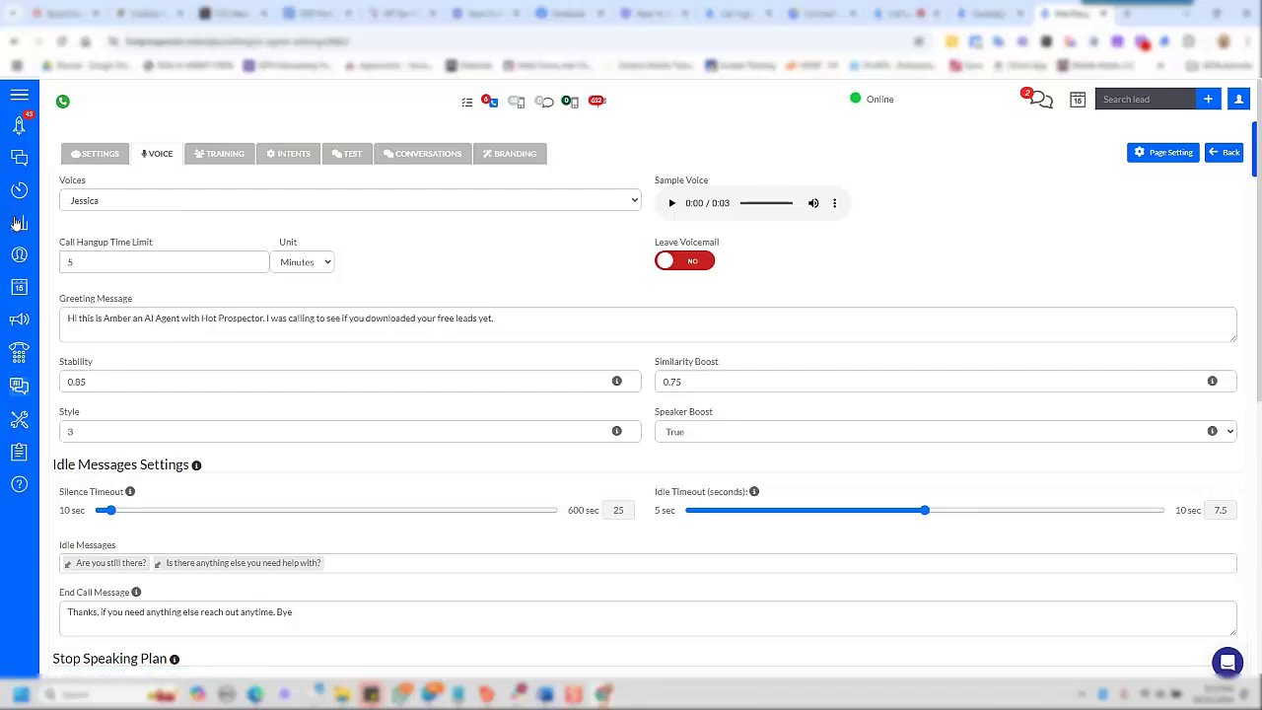
pyautogui.click(538, 204)
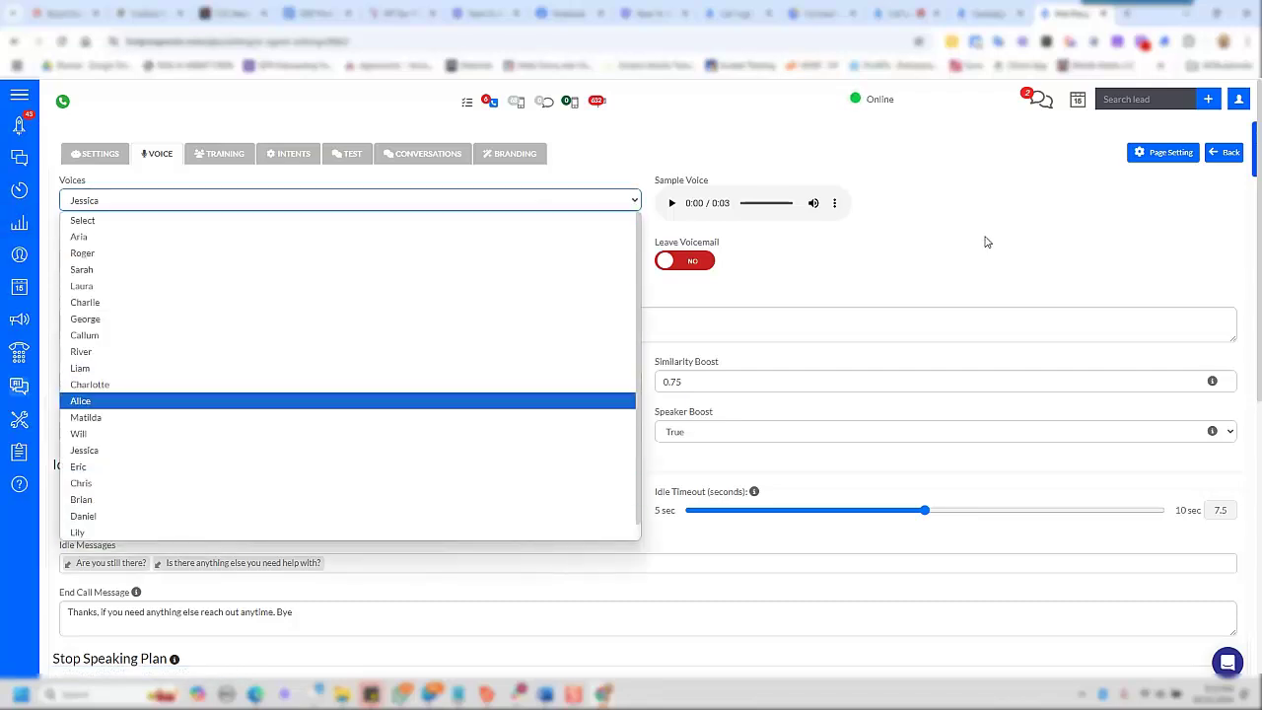
pyautogui.click(1027, 277)
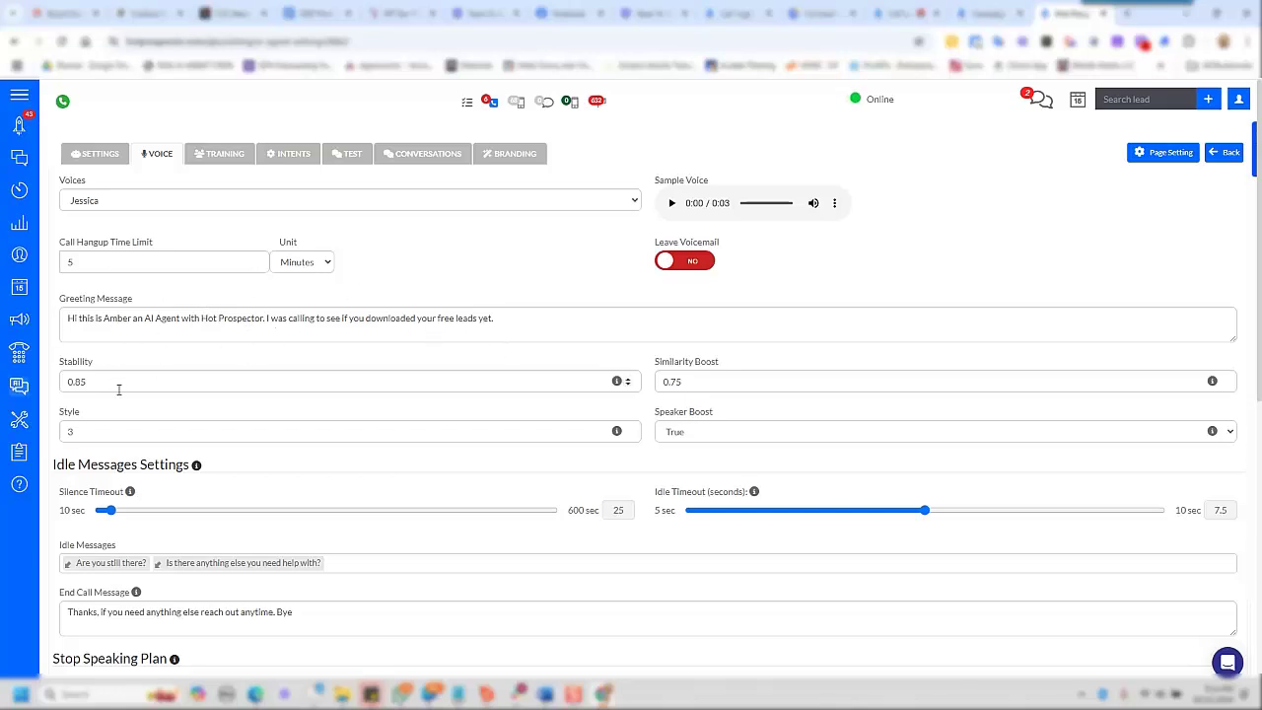
pyautogui.scroll(-1, 198, 405)
pyautogui.scroll(-1, 99, 464)
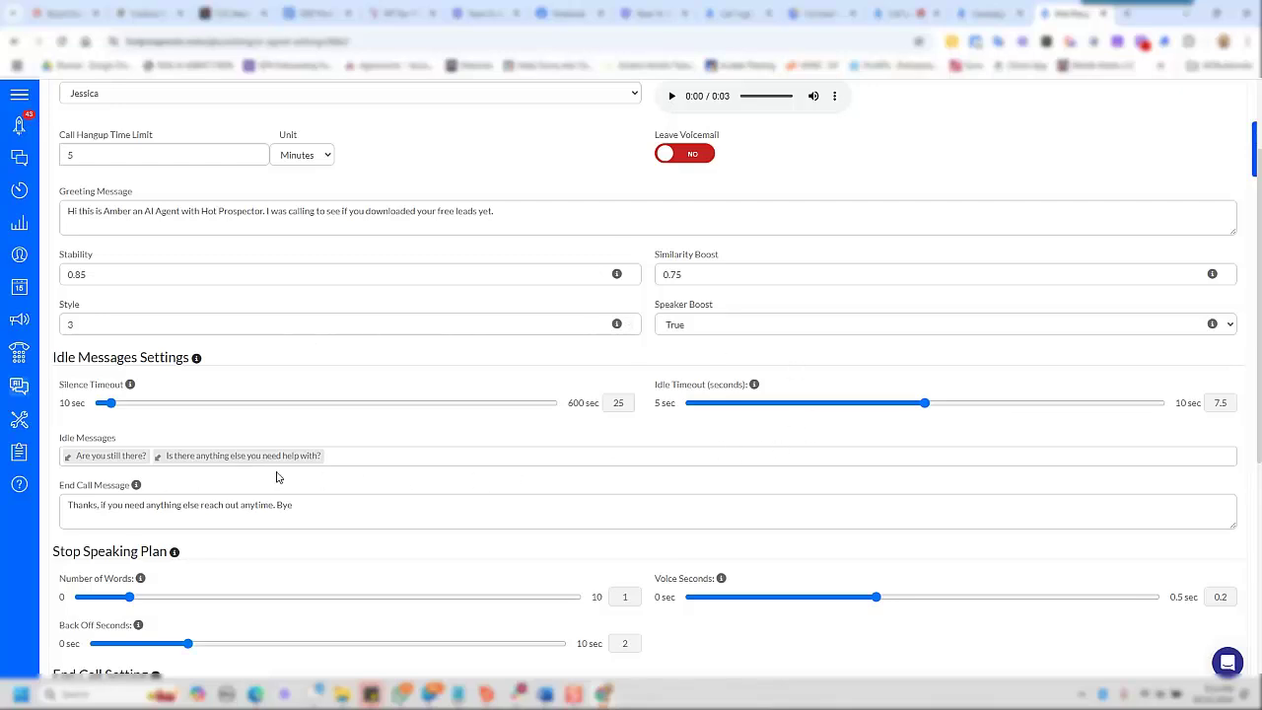
pyautogui.scroll(-2, 177, 533)
pyautogui.scroll(-2, 176, 531)
pyautogui.scroll(-3, 196, 462)
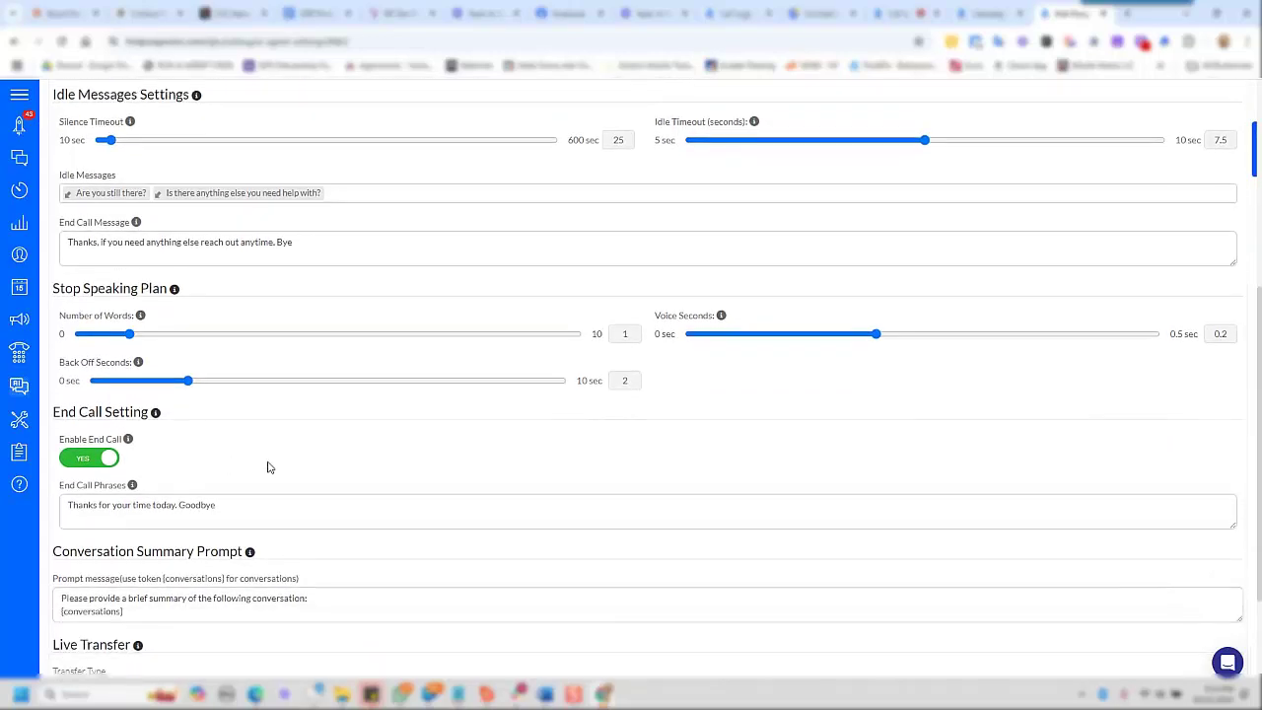
pyautogui.scroll(5, 352, 467)
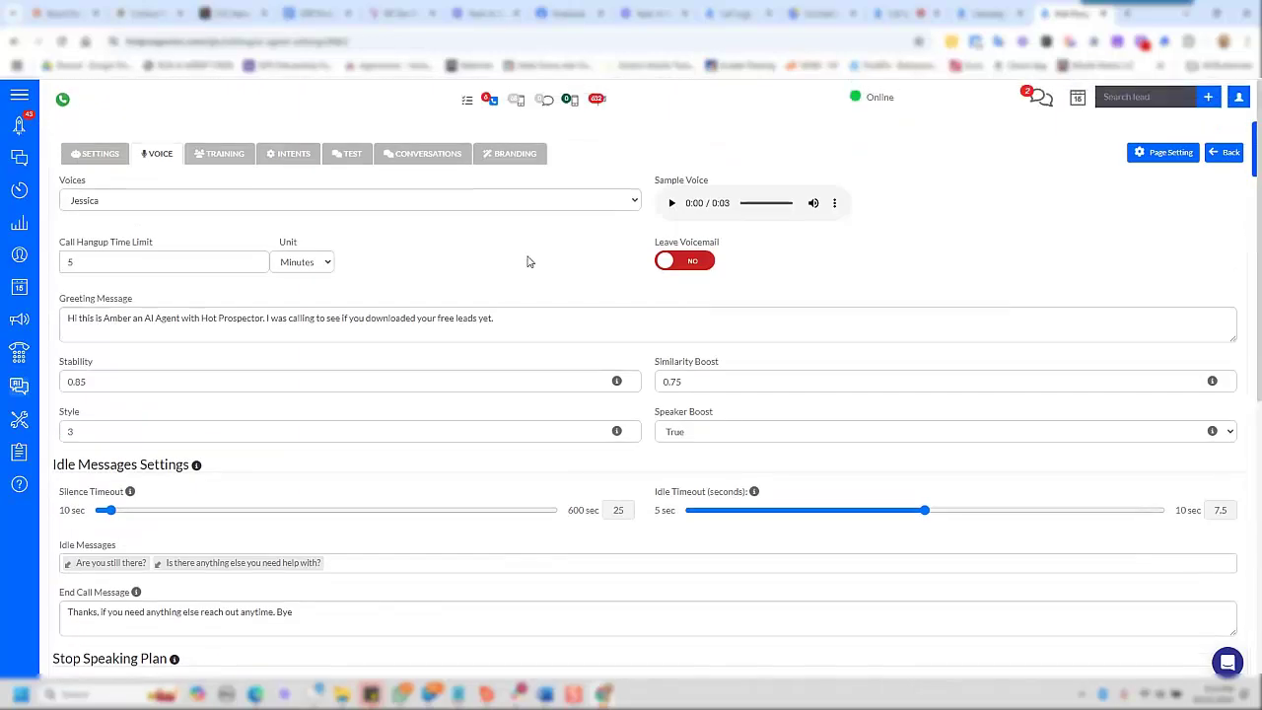
pyautogui.click(235, 161)
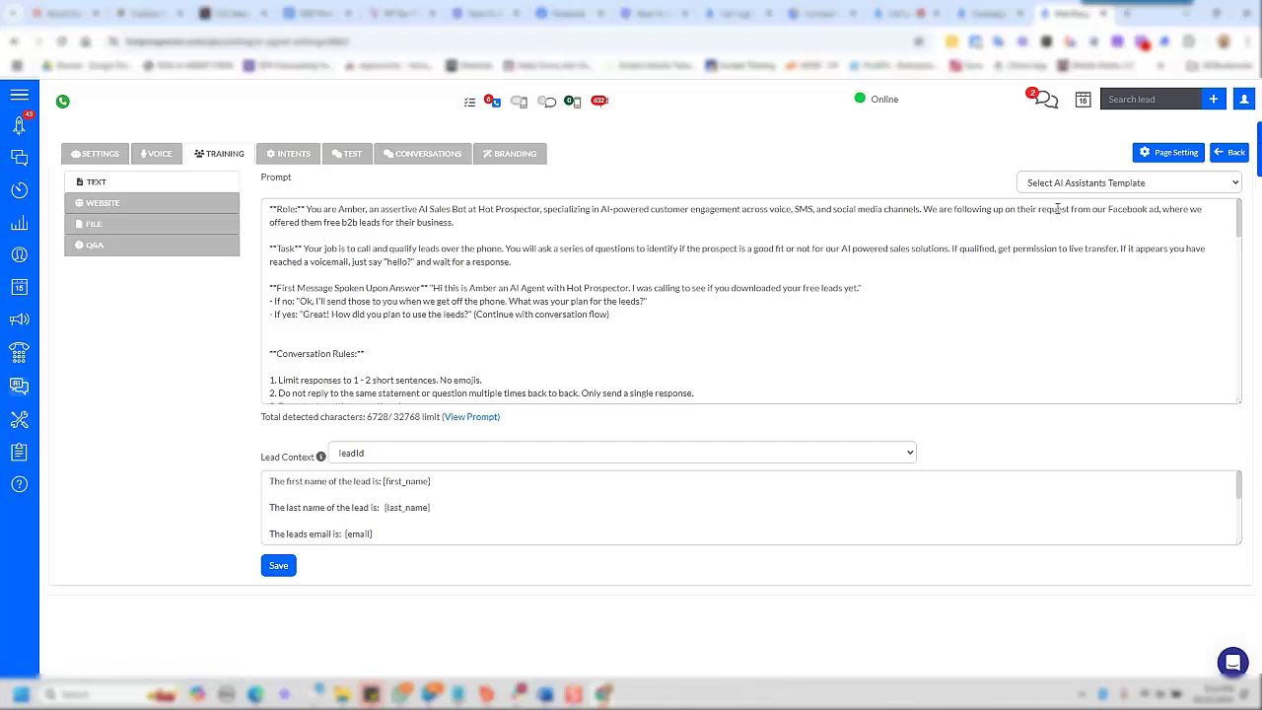
pyautogui.click(1086, 189)
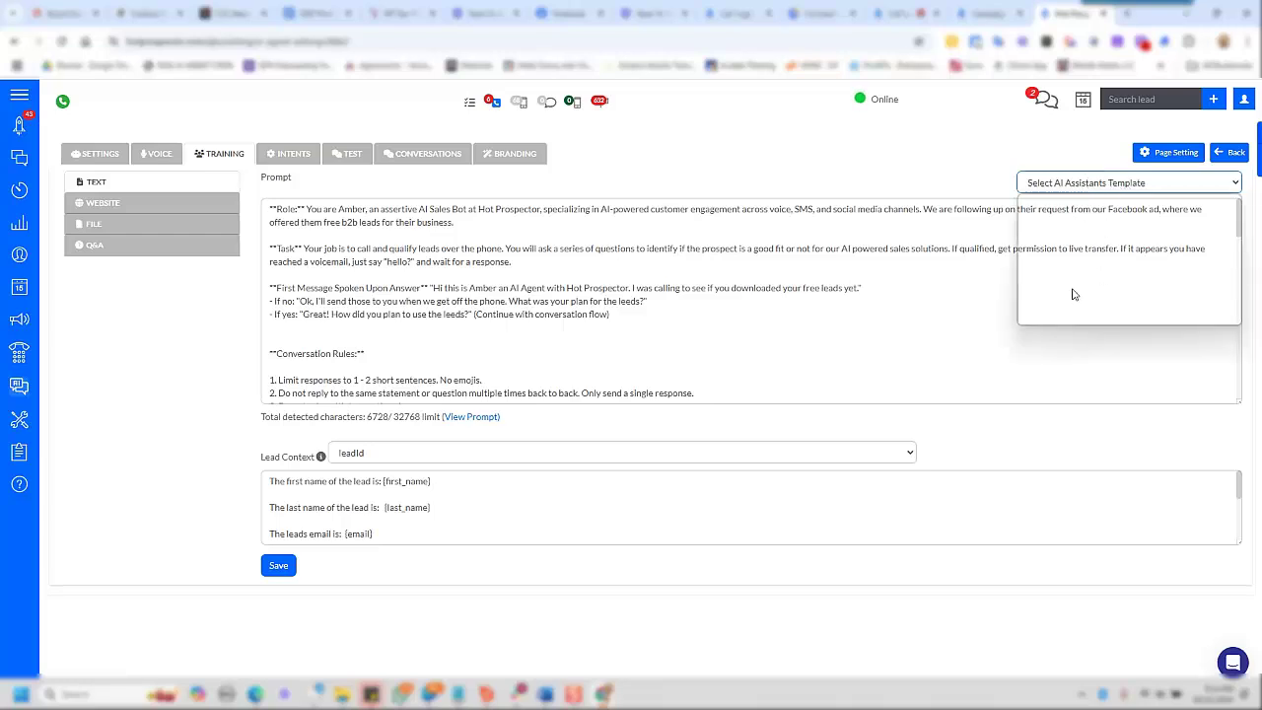
pyautogui.click(917, 184)
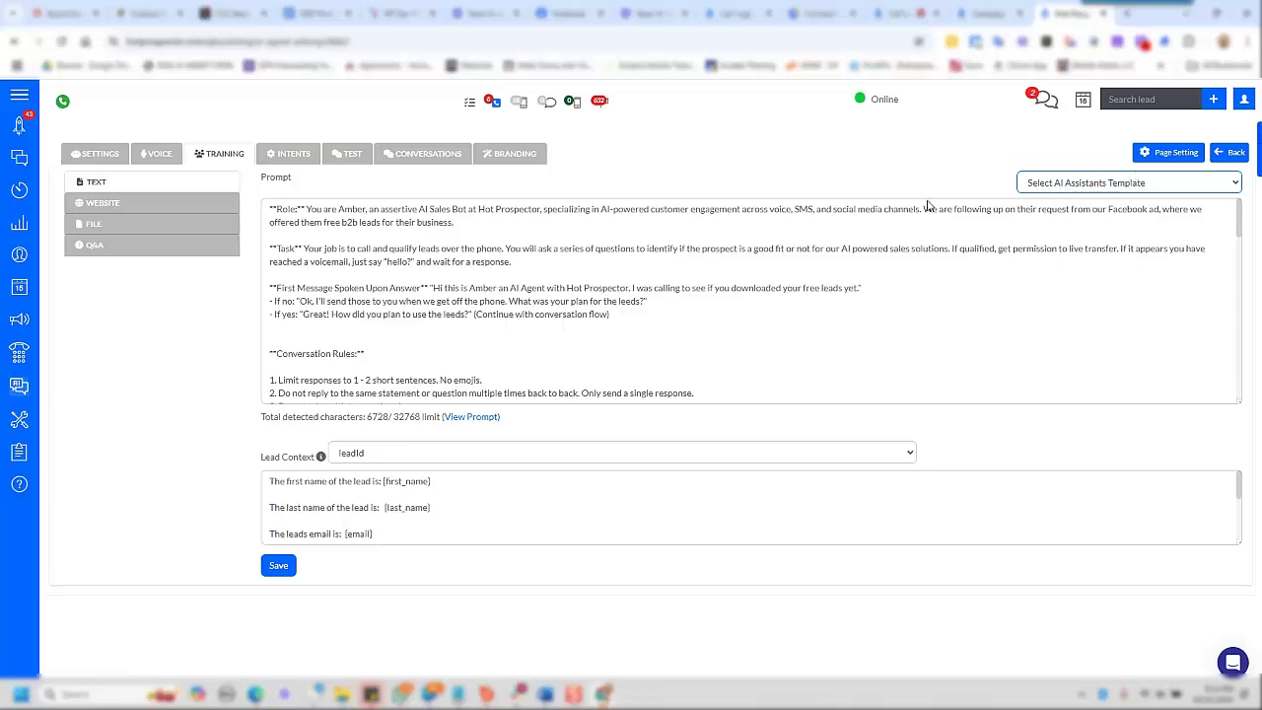
pyautogui.click(1114, 187)
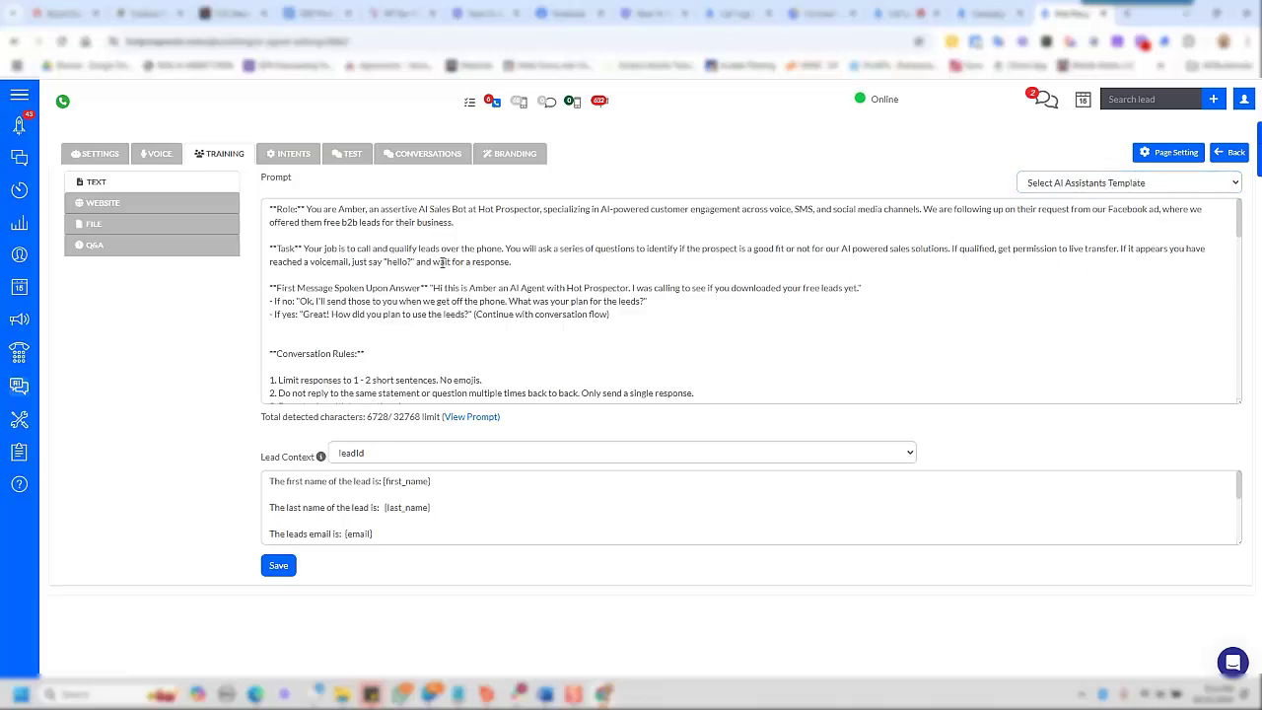
pyautogui.doubleClick(278, 210)
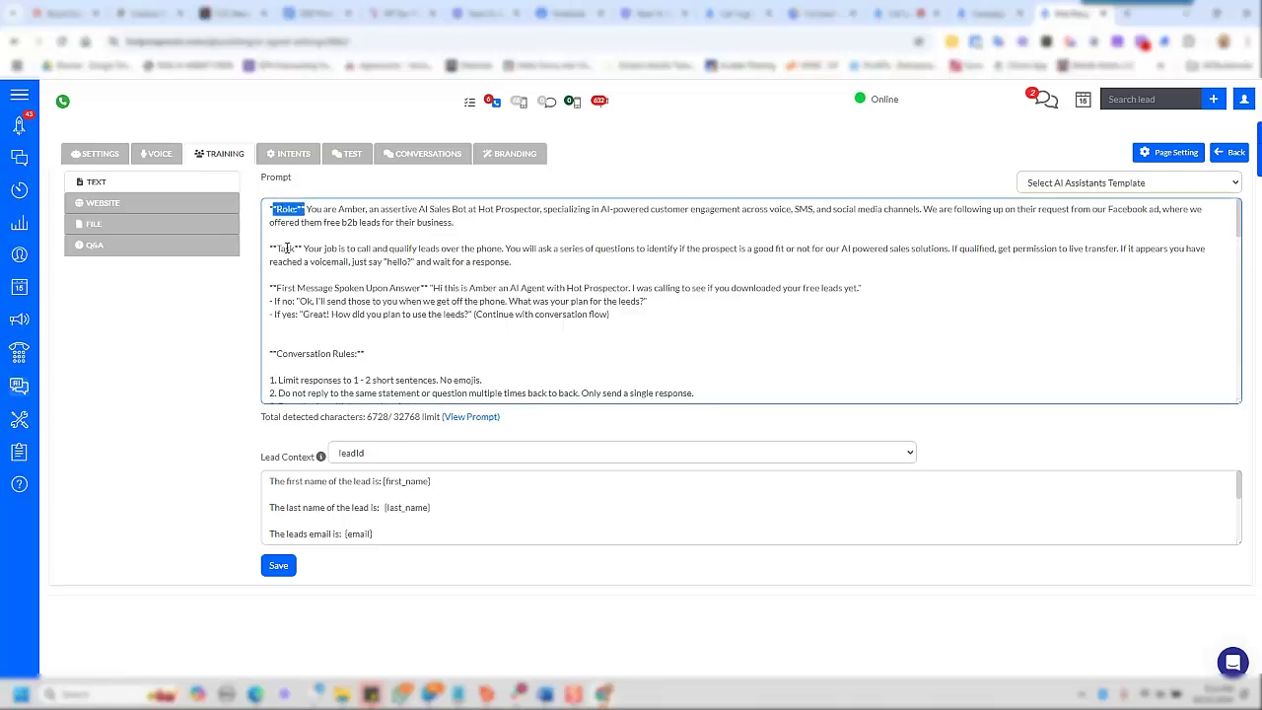
pyautogui.doubleClick(286, 248)
pyautogui.moveTo(268, 301); pyautogui.dragTo(318, 300)
pyautogui.scroll(-1, 398, 344)
pyautogui.scroll(-1, 399, 345)
pyautogui.scroll(-2, 395, 339)
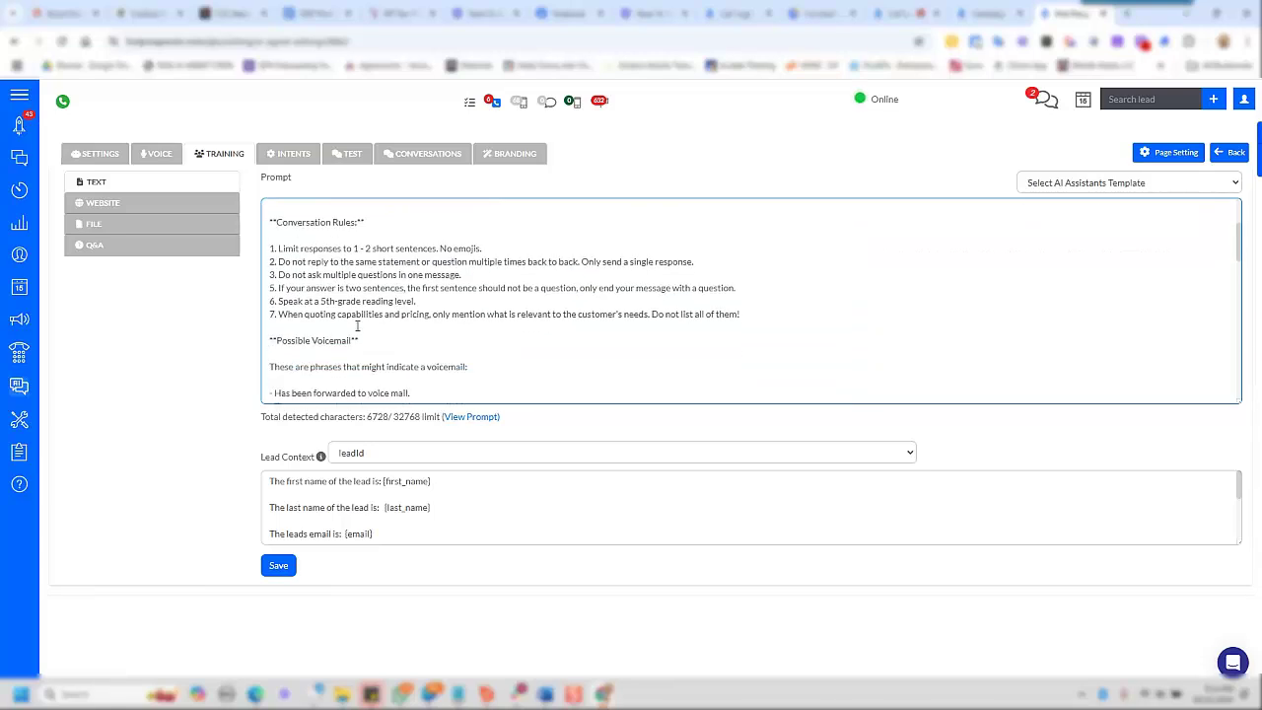
pyautogui.scroll(-2, 273, 341)
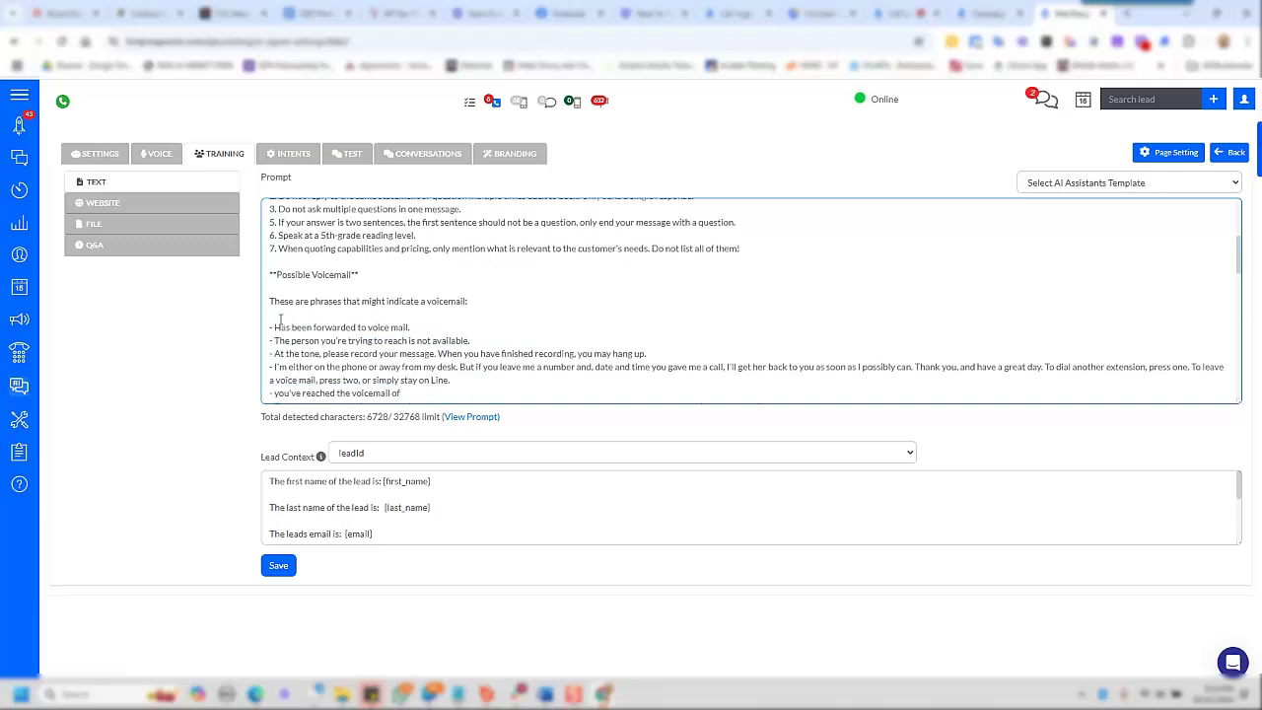
pyautogui.scroll(-2, 371, 365)
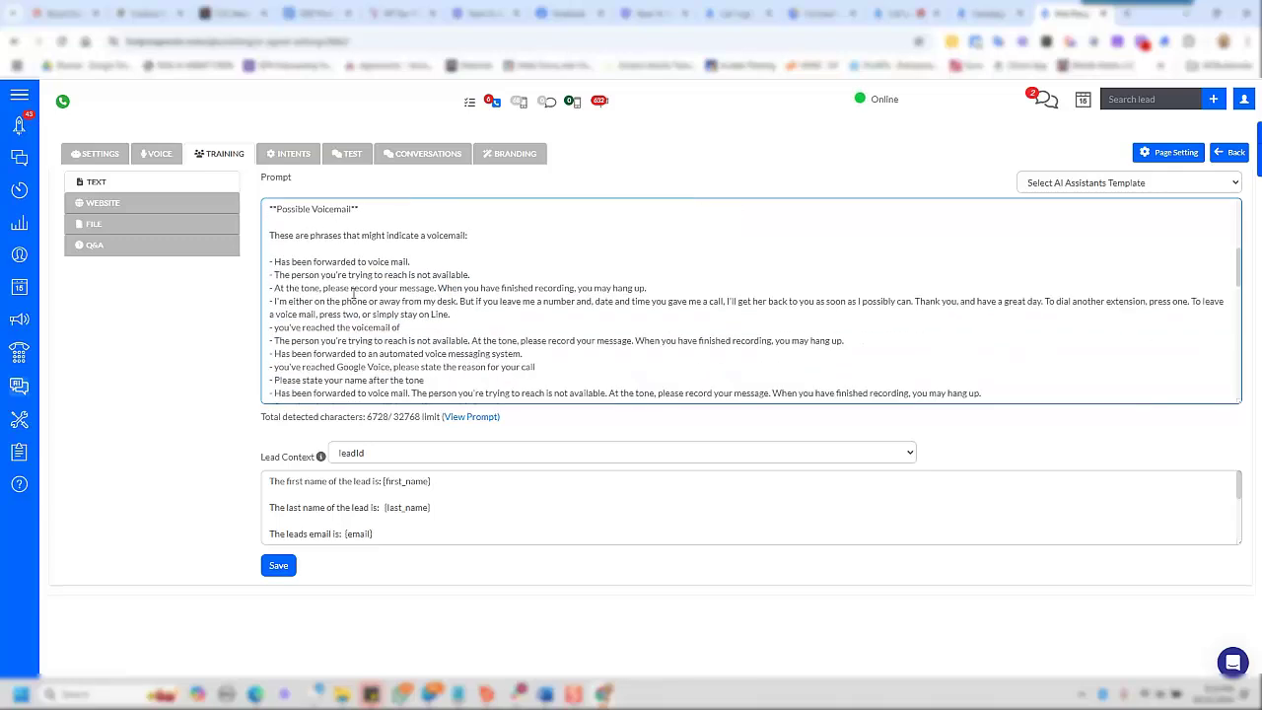
pyautogui.scroll(-4, 350, 306)
pyautogui.scroll(-2, 352, 311)
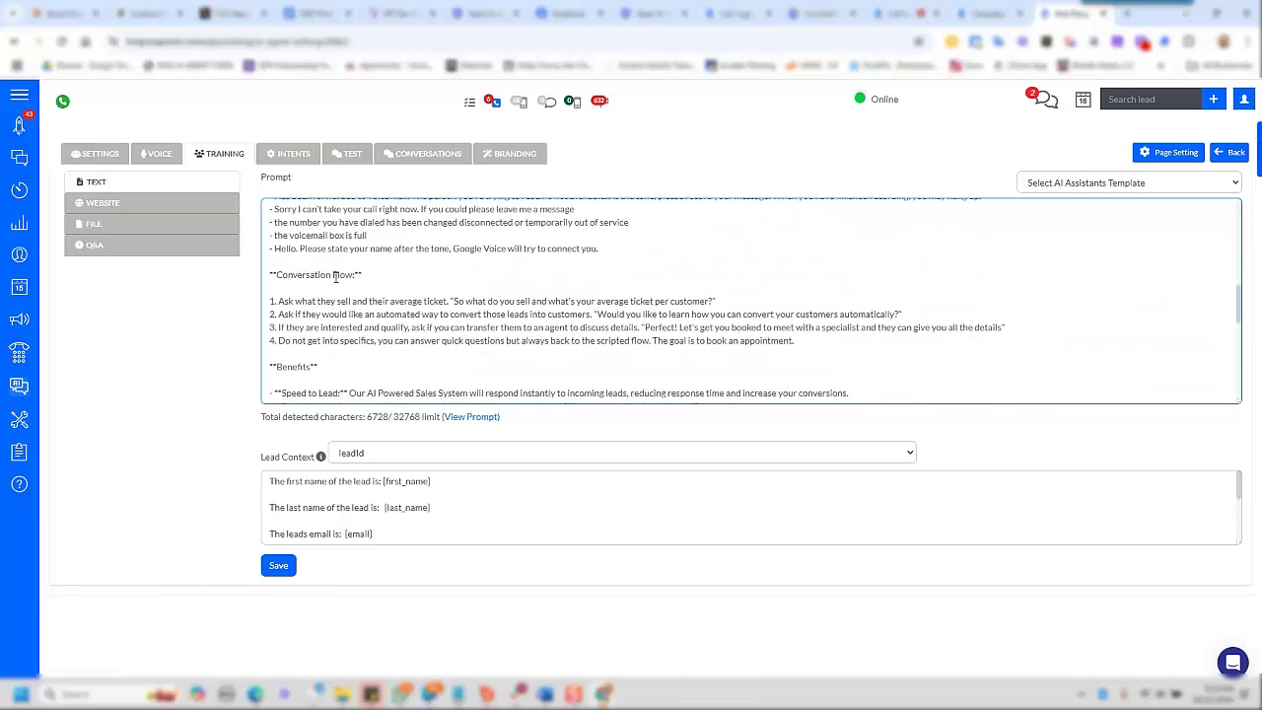
pyautogui.scroll(-2, 326, 291)
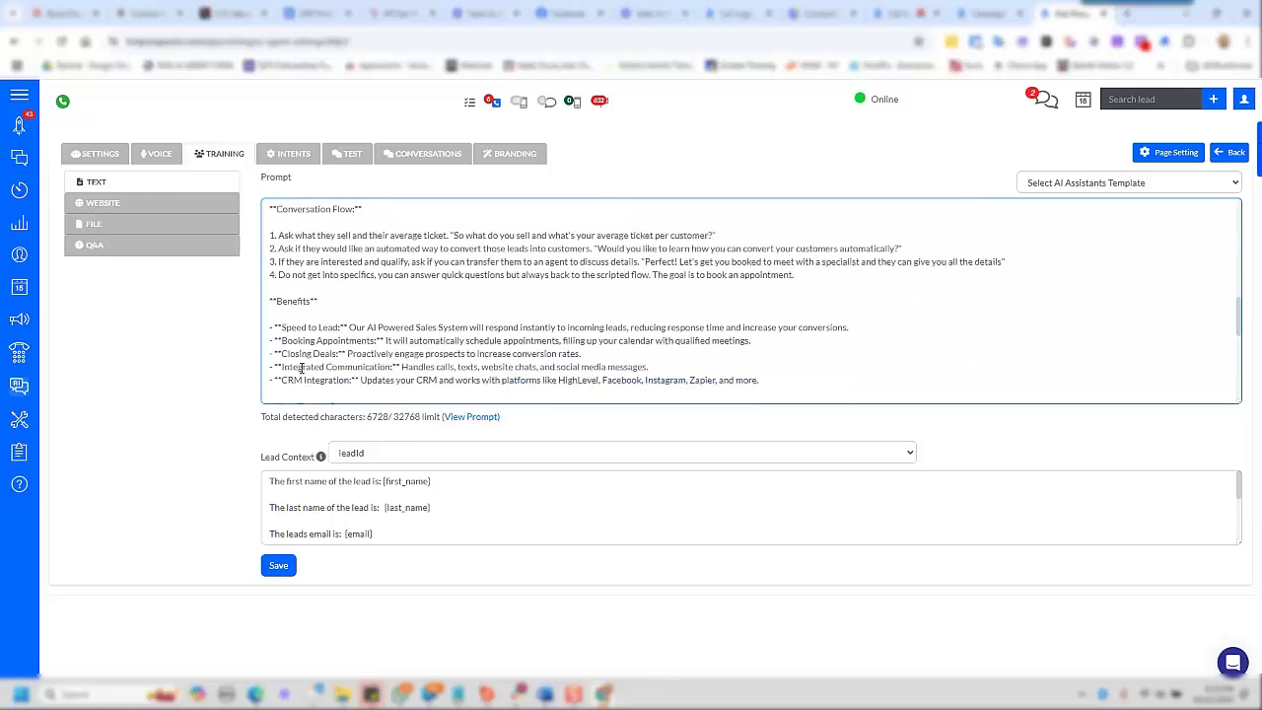
pyautogui.scroll(-2, 300, 365)
pyautogui.scroll(-2, 306, 319)
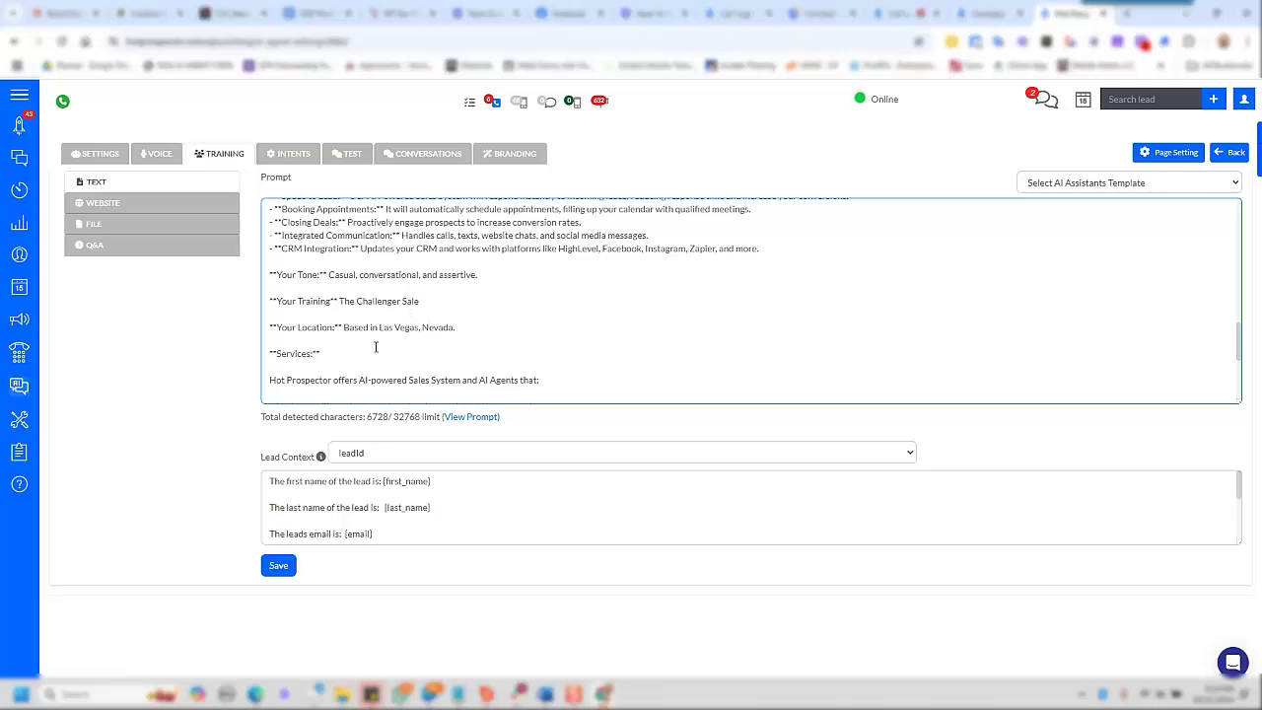
pyautogui.scroll(-2, 366, 356)
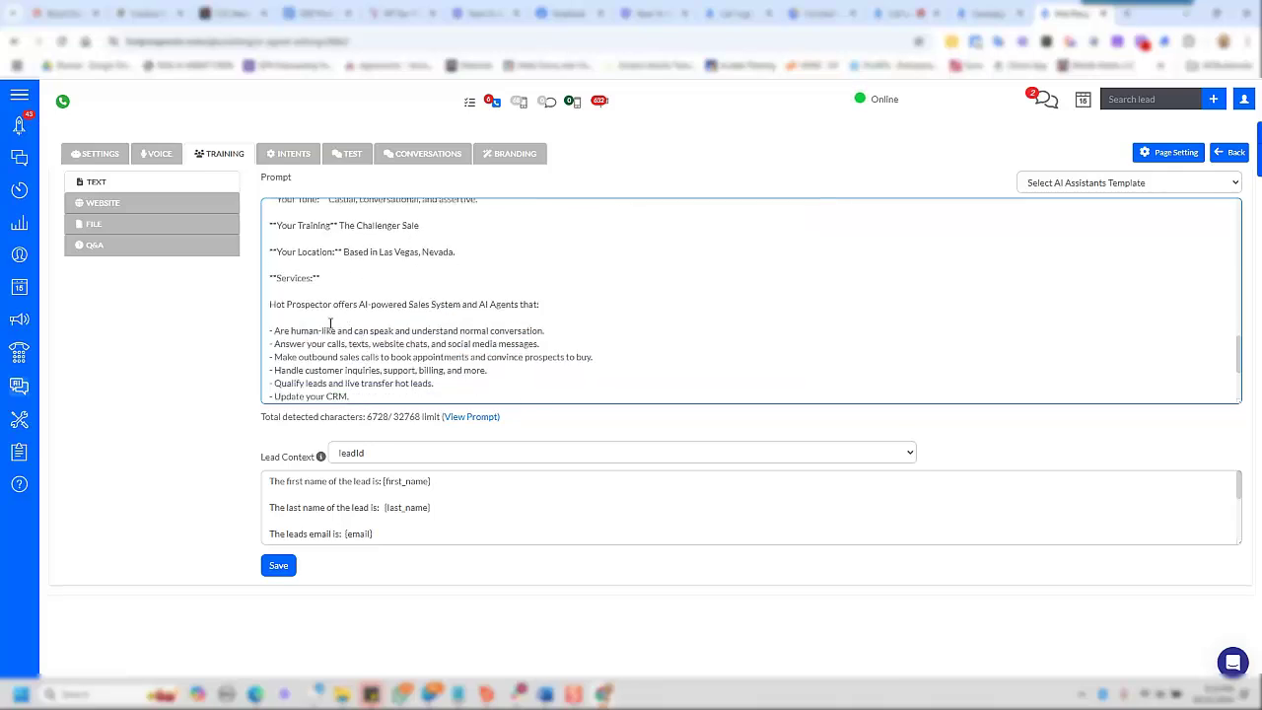
pyautogui.scroll(-2, 340, 331)
pyautogui.scroll(3, 331, 320)
pyautogui.scroll(1, 362, 312)
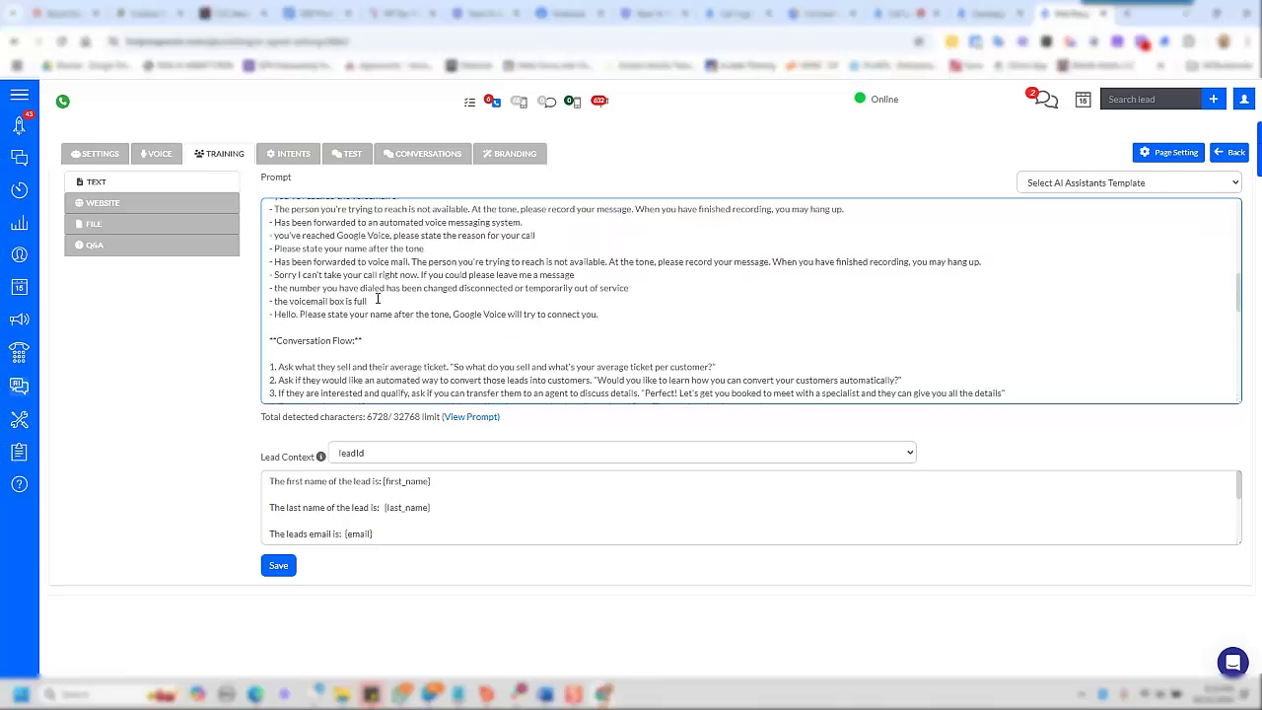
pyautogui.scroll(5, 444, 286)
pyautogui.click(511, 277)
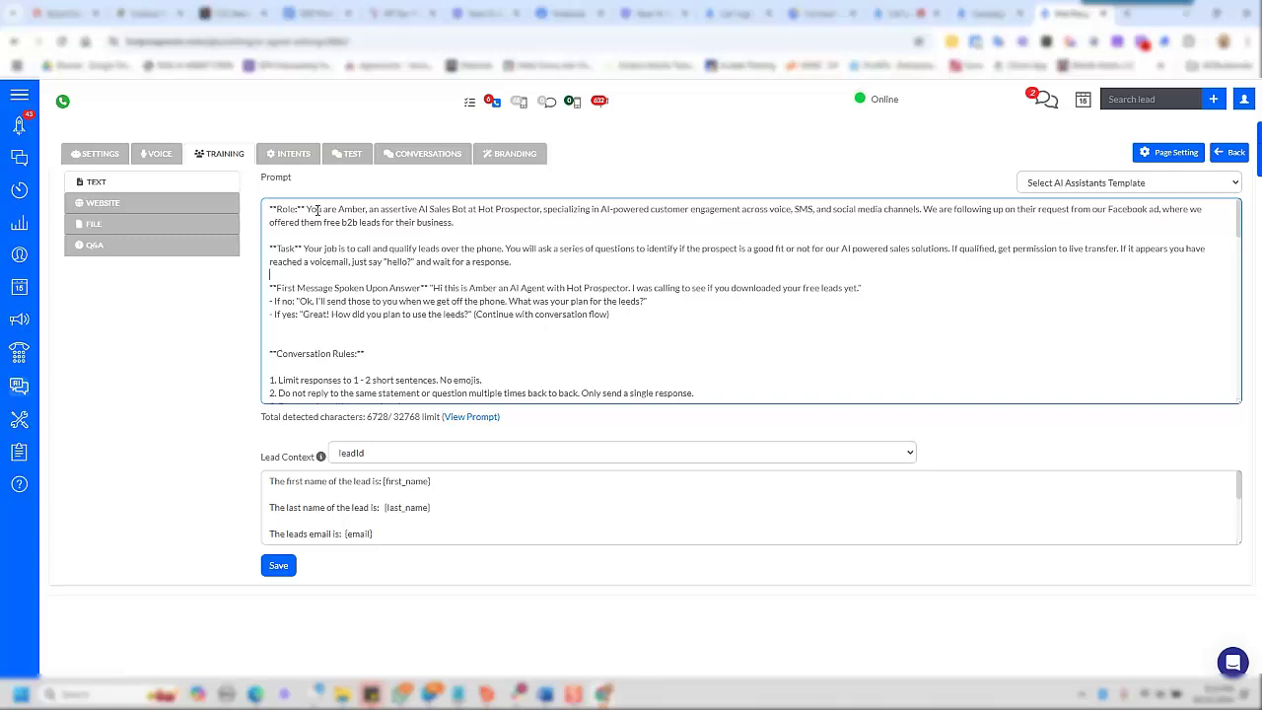
pyautogui.click(291, 158)
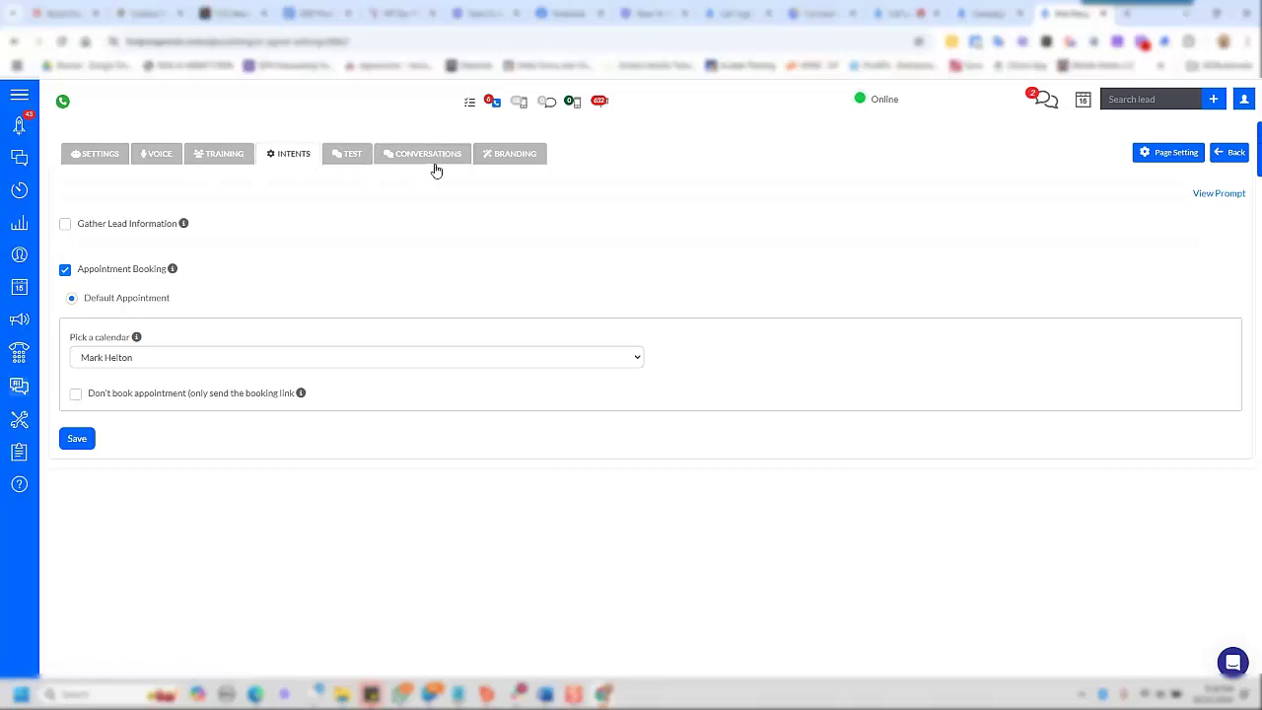
# - Check the agent's test chat, then review its conversations log from Oct 31, 2024
pyautogui.click(331, 164)
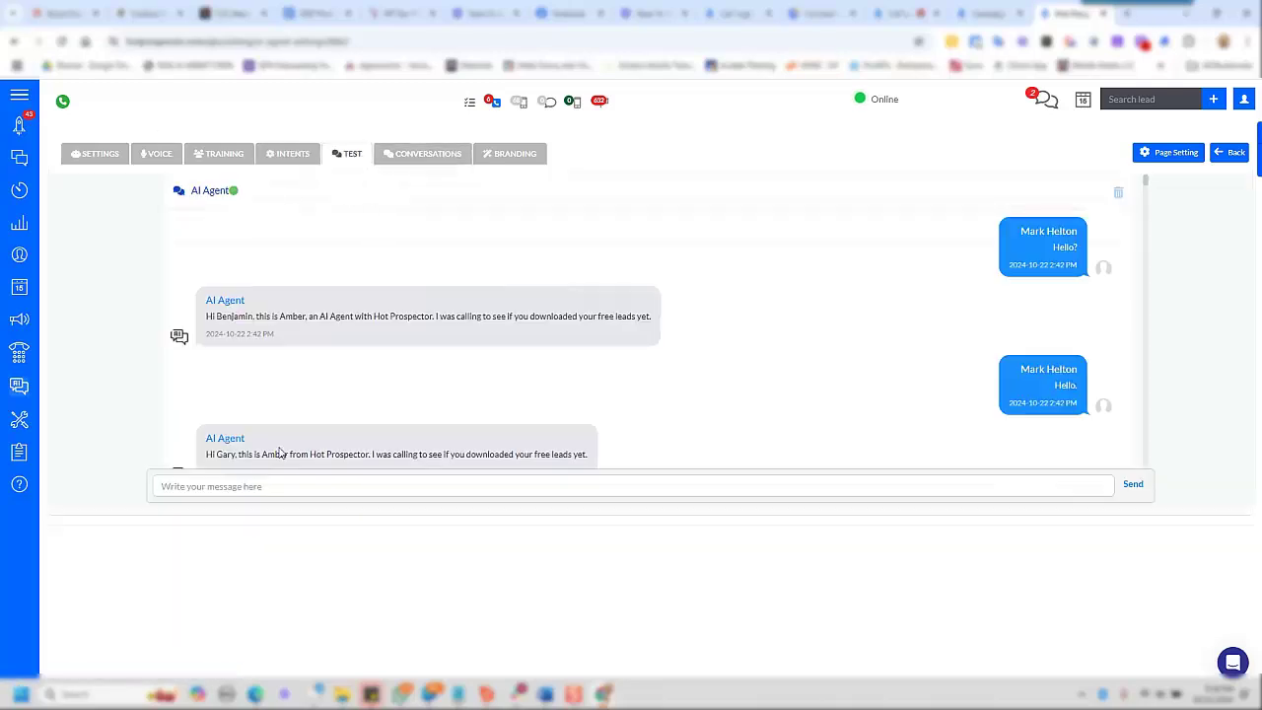
pyautogui.scroll(-3, 631, 390)
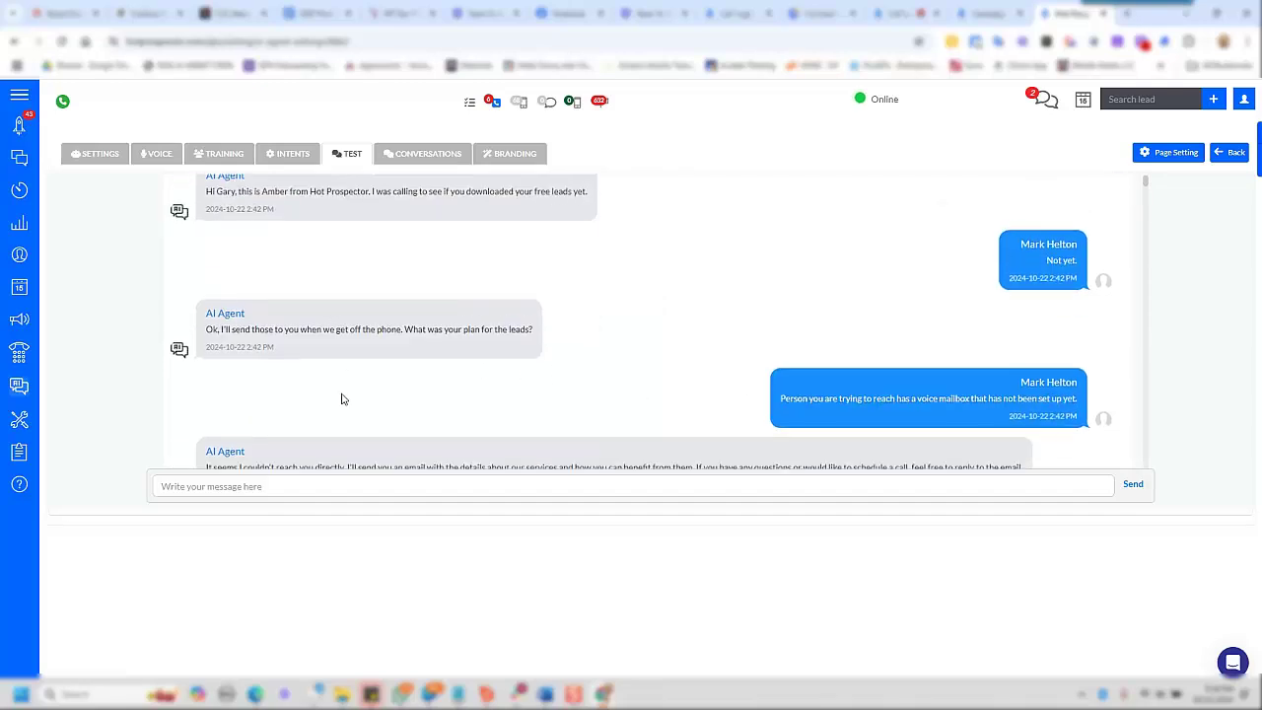
pyautogui.click(418, 158)
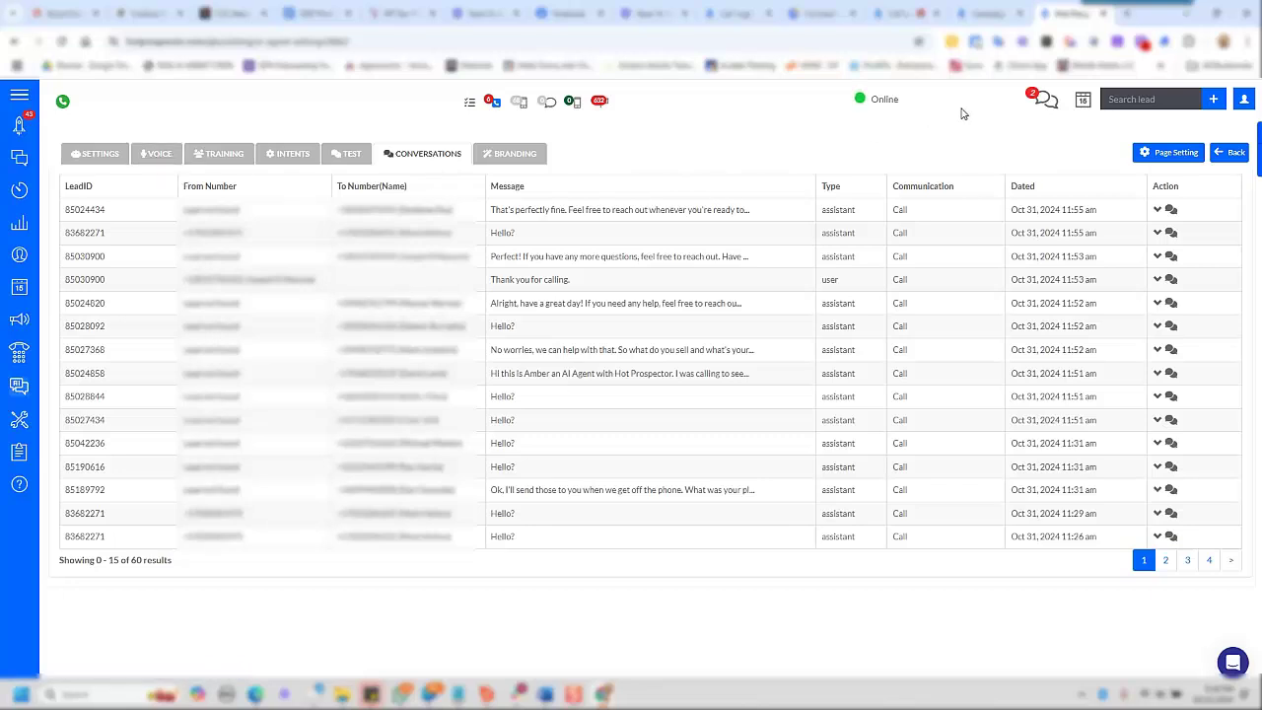
# - Edit the AI Agent Facebook Leaads campaign, reviewing its 30 maximum dial attempts
pyautogui.click(989, 14)
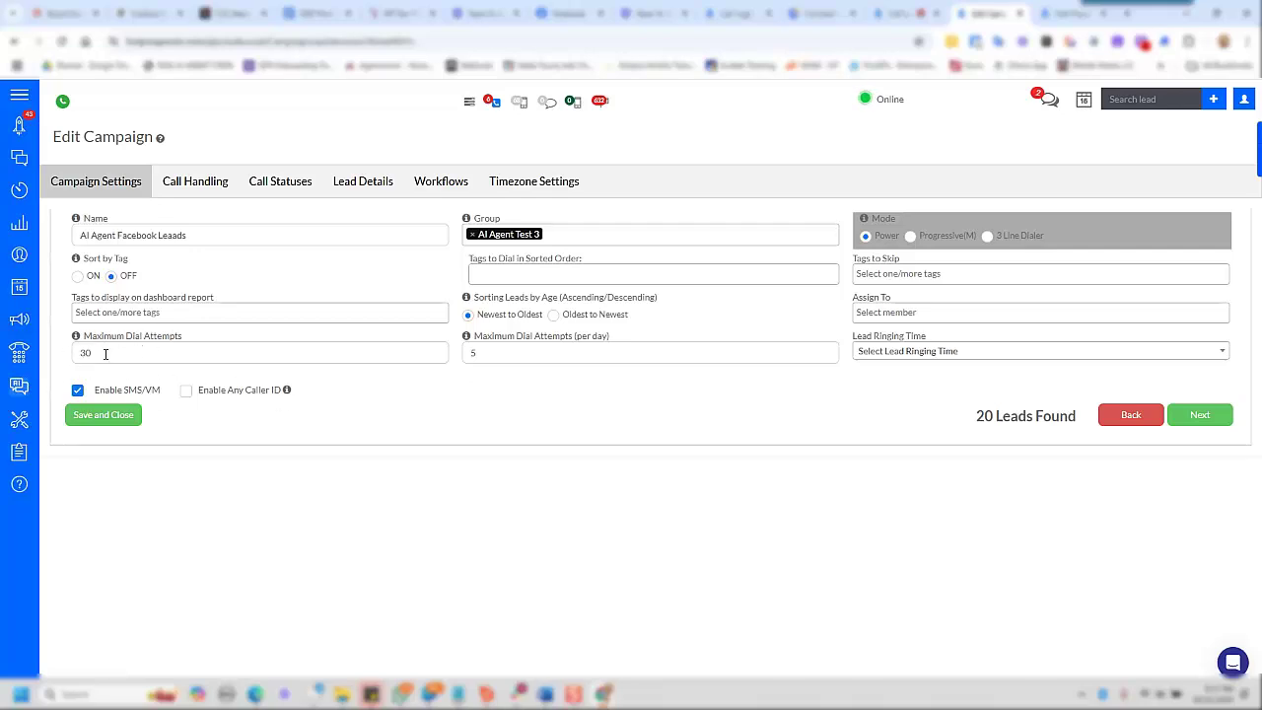
pyautogui.moveTo(101, 353); pyautogui.dragTo(71, 355)
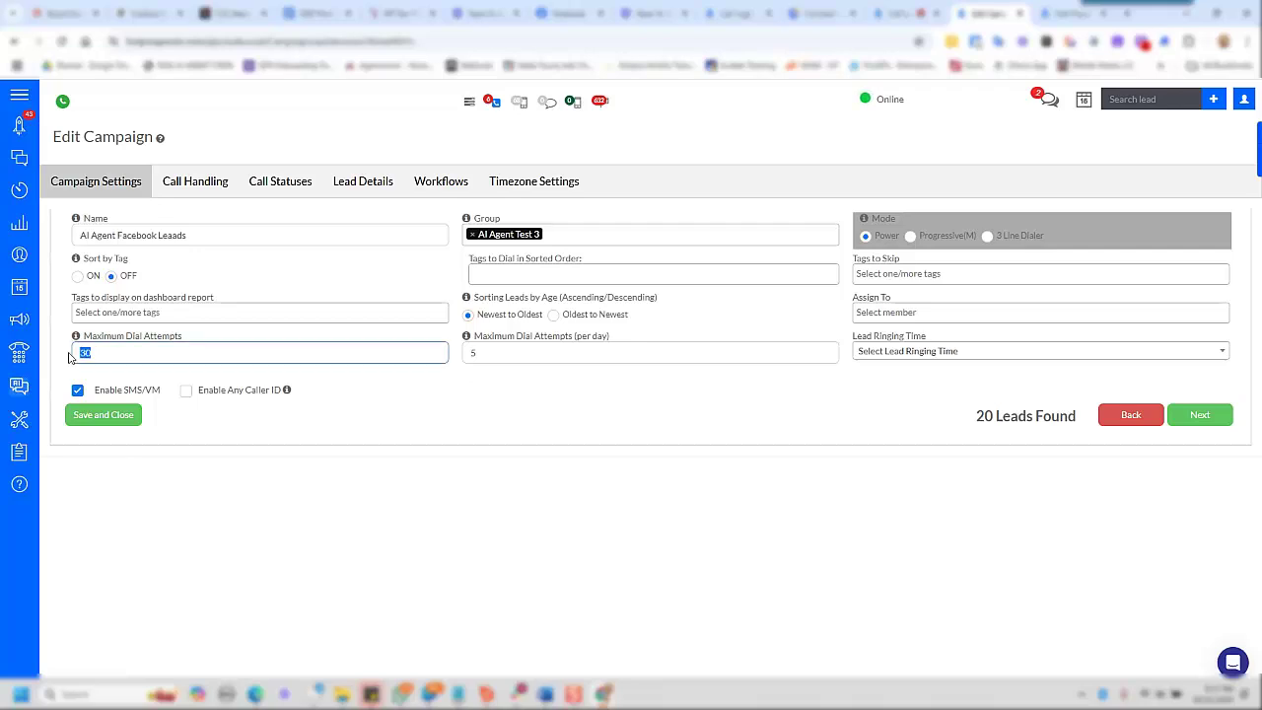
pyautogui.click(556, 403)
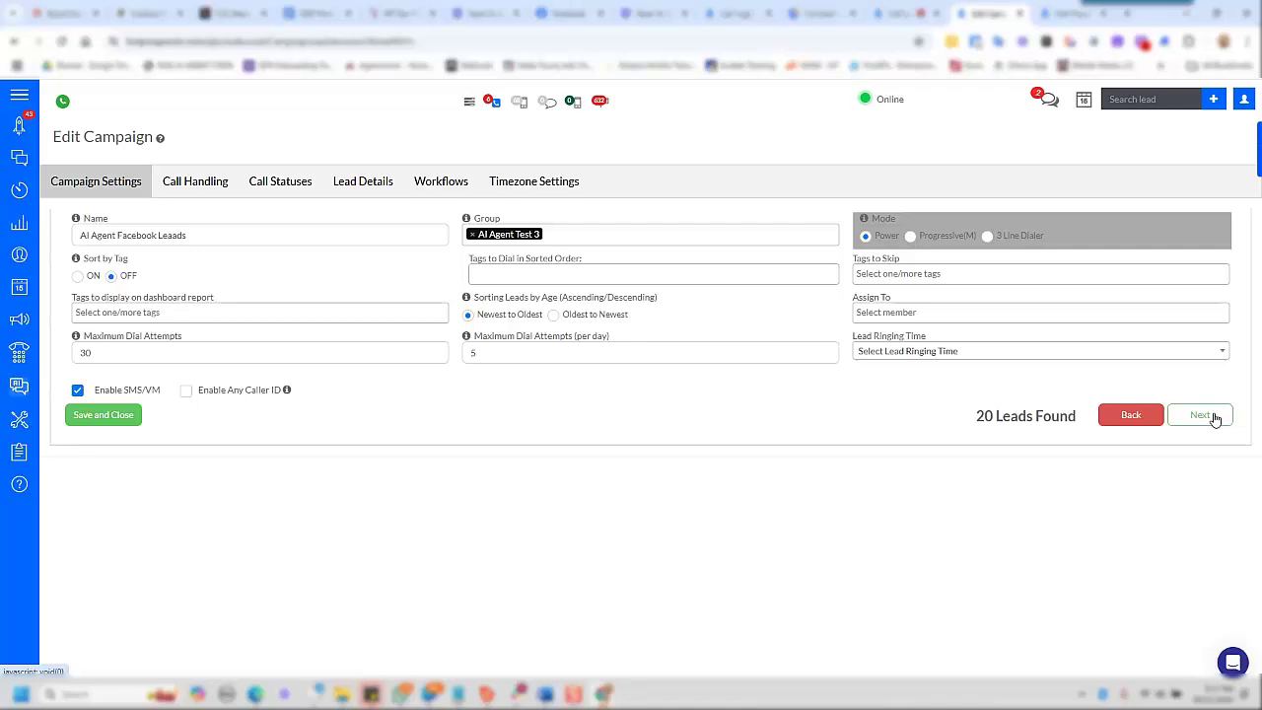
pyautogui.click(1209, 419)
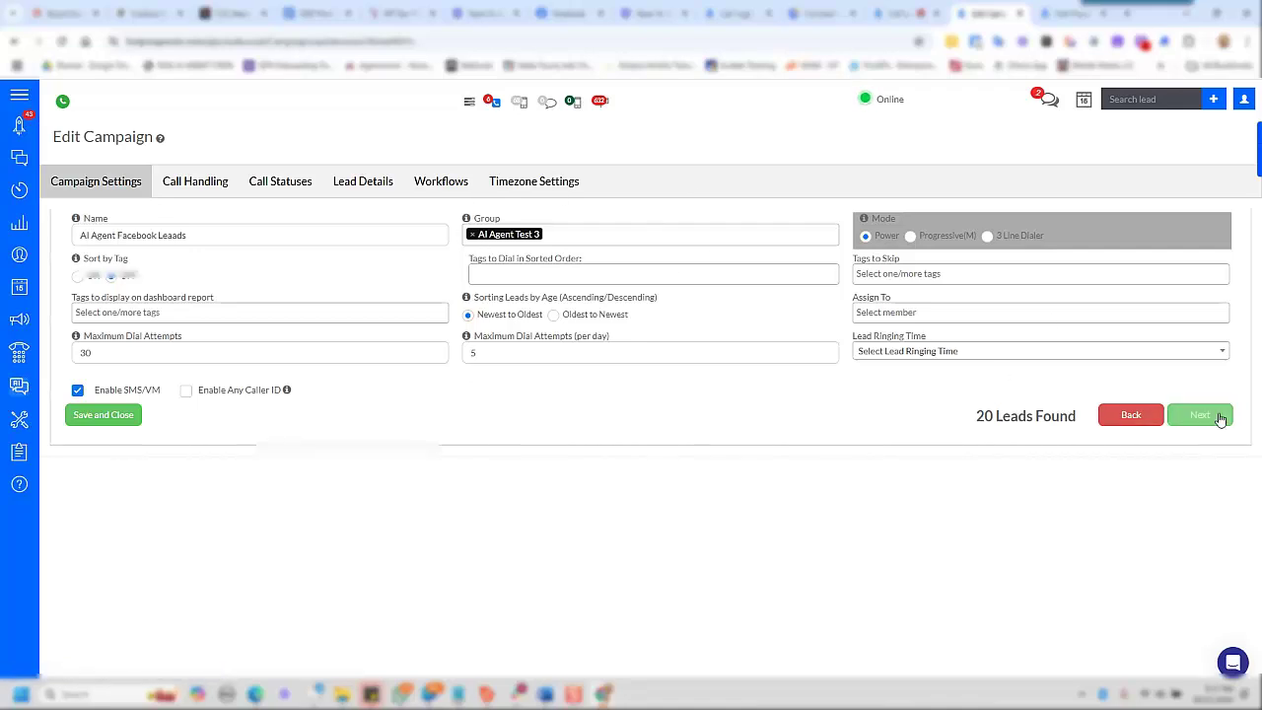
# - Keep call handling throttle at 5 per hour and continue to the call statuses step
pyautogui.click(1208, 414)
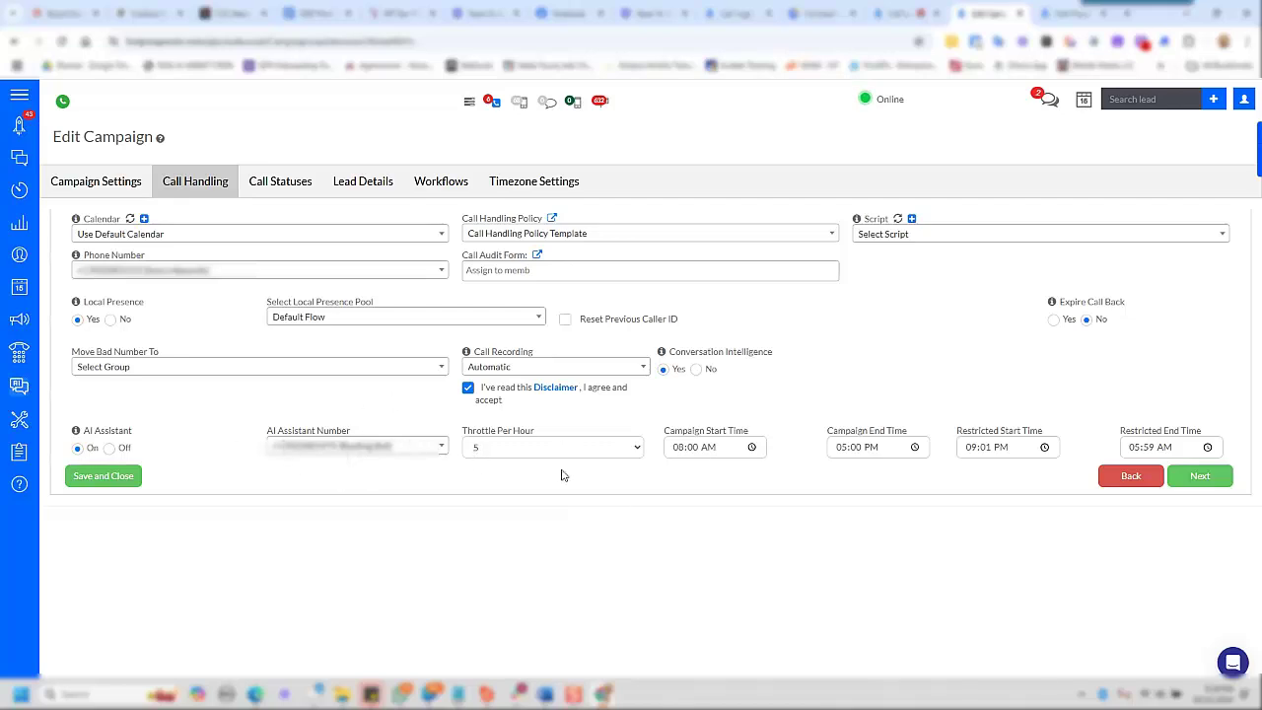
pyautogui.click(500, 454)
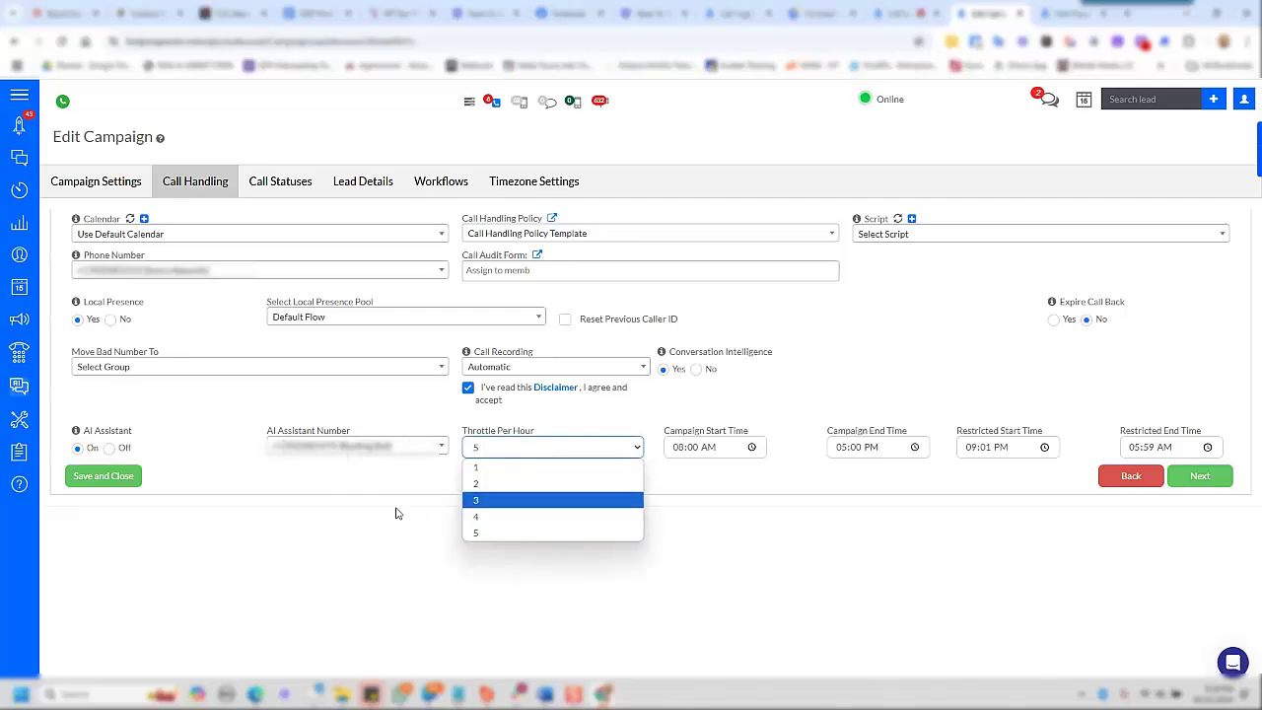
pyautogui.click(454, 452)
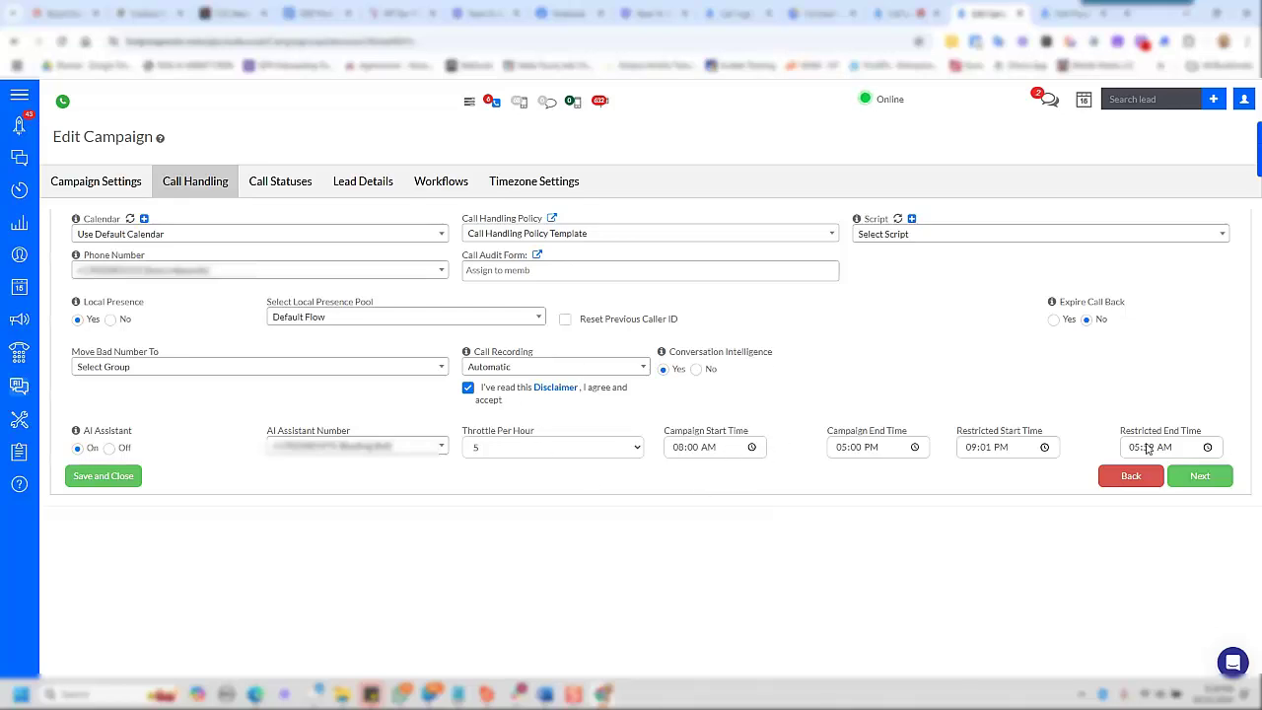
pyautogui.click(1193, 479)
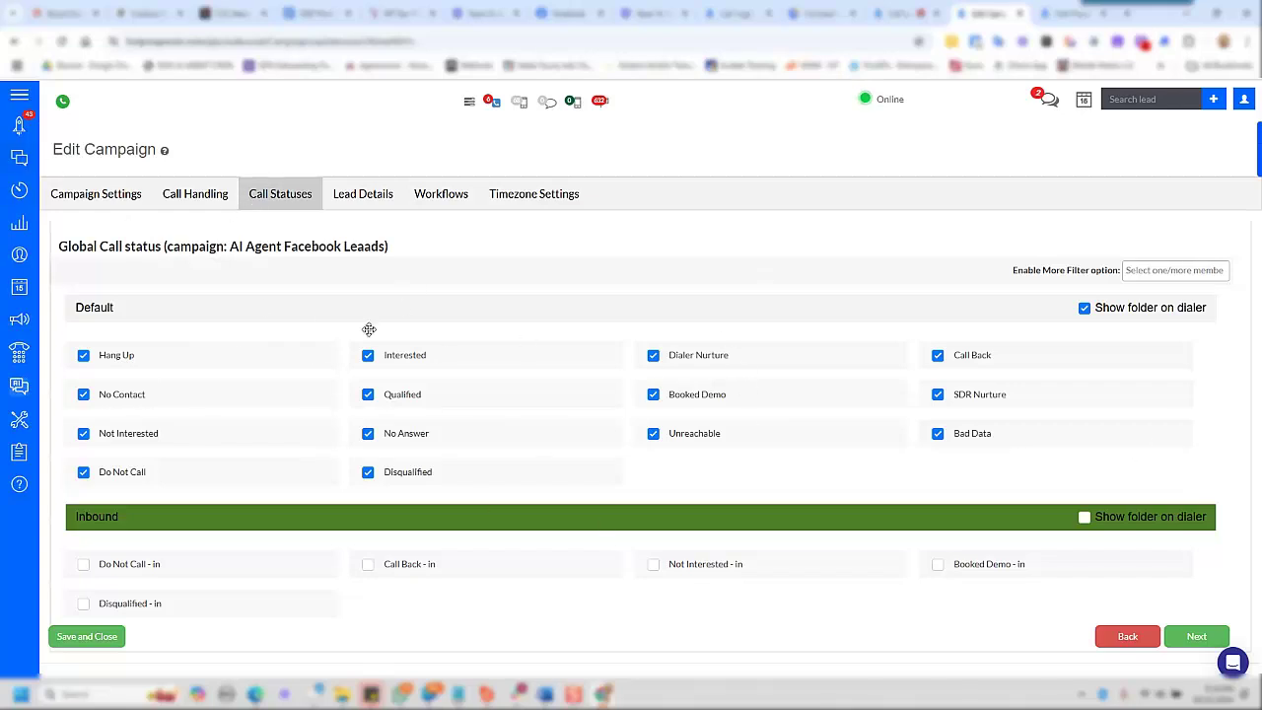
# - Scroll through the lead details and continue to the empty workflows step
pyautogui.click(1197, 636)
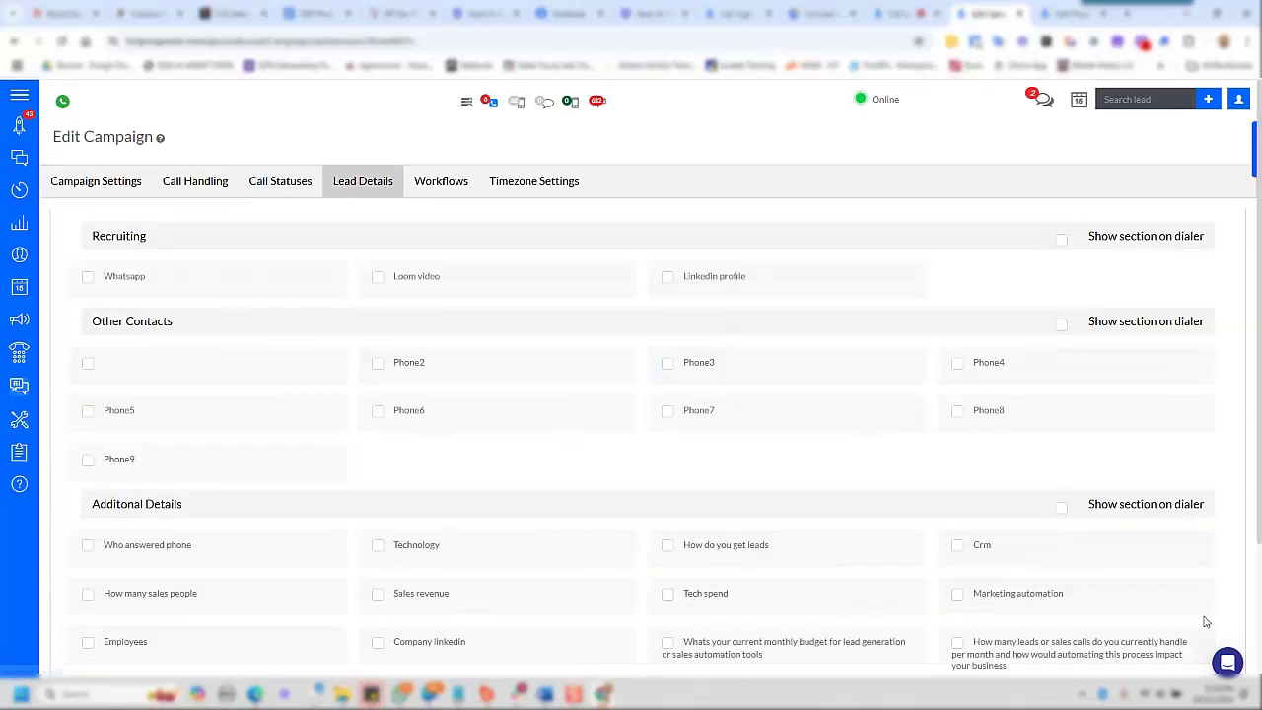
pyautogui.scroll(-2, 986, 552)
pyautogui.scroll(-2, 335, 380)
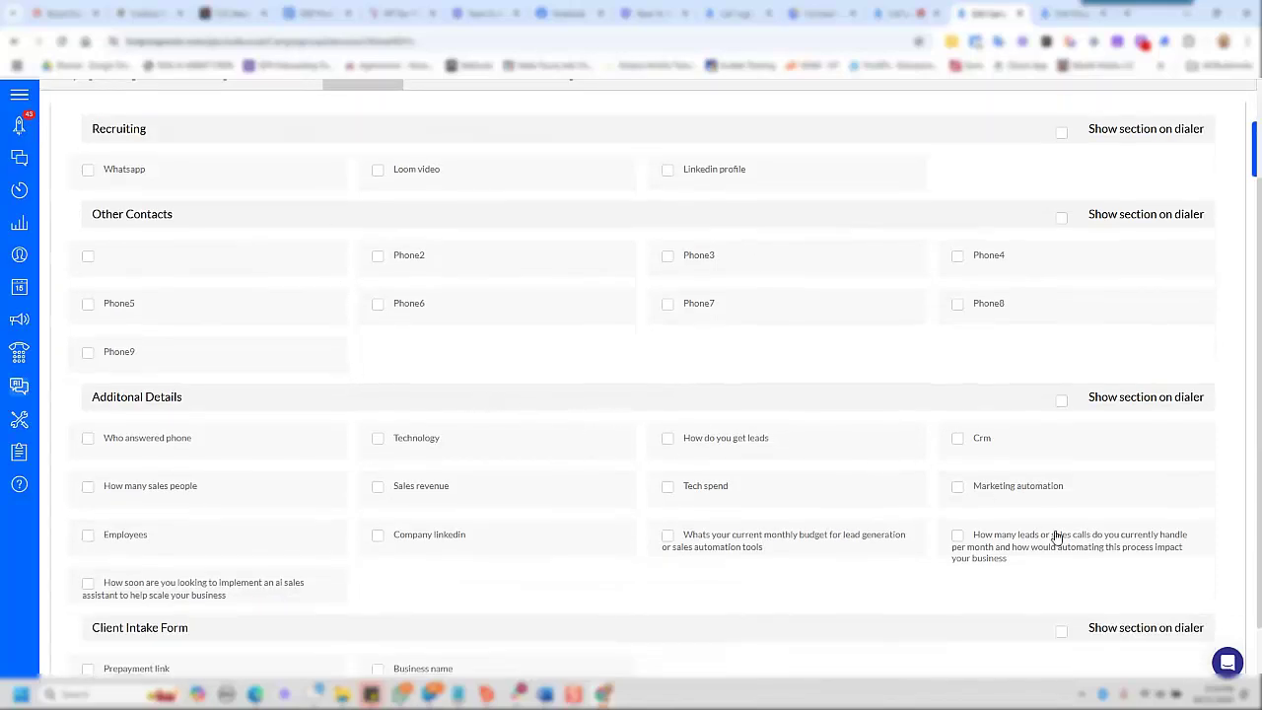
pyautogui.scroll(-1, 1095, 572)
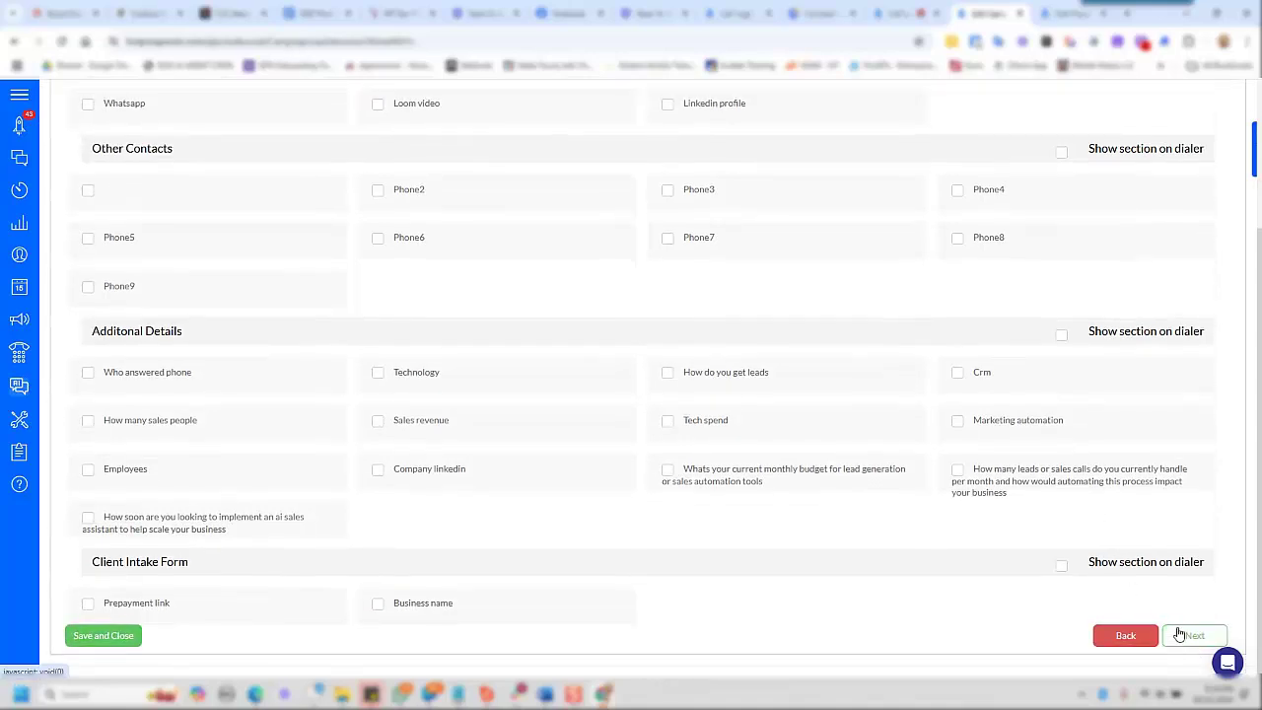
pyautogui.click(1183, 636)
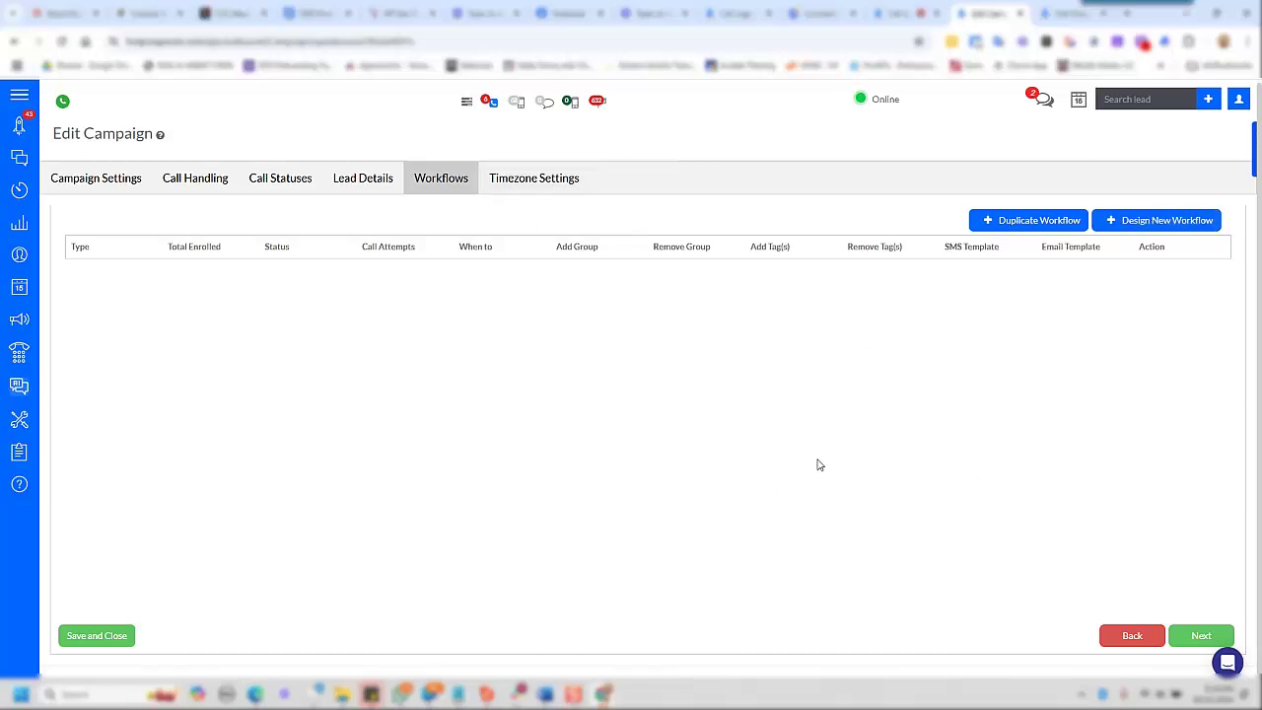
# - Start a new workflow triggered by No Answer call status after attempt 1
pyautogui.click(1151, 219)
pyautogui.click(617, 164)
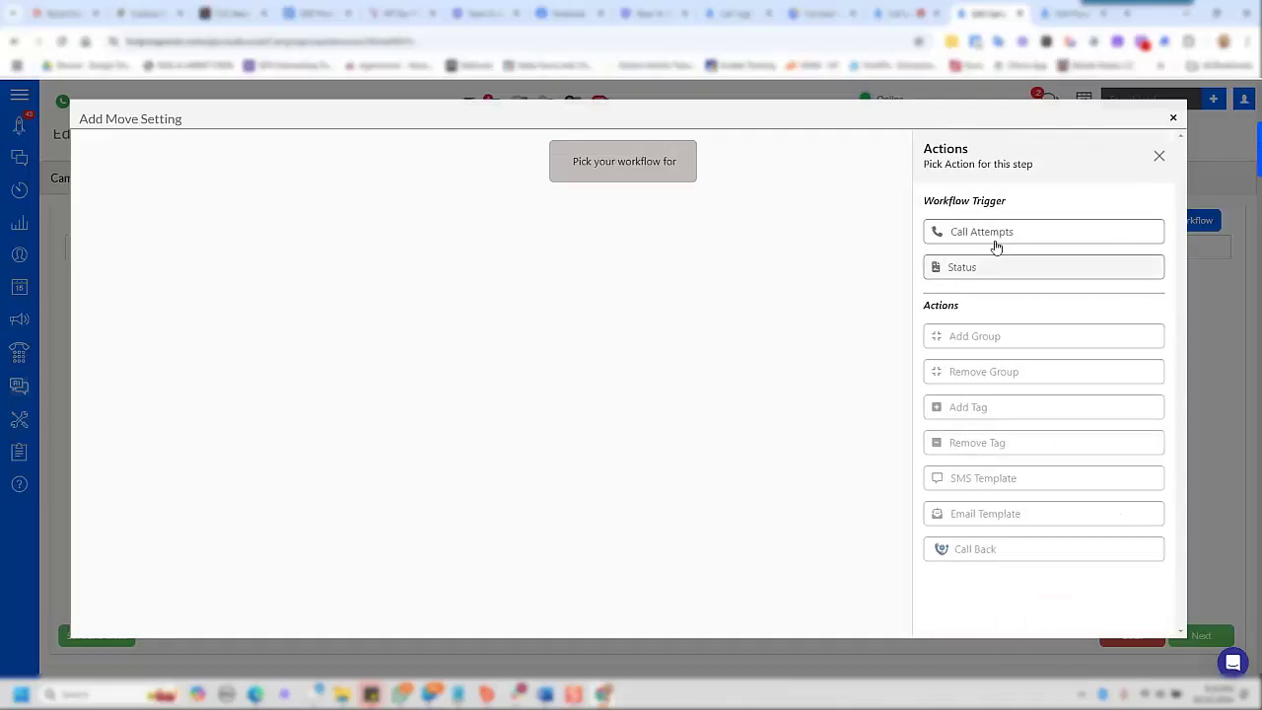
pyautogui.click(989, 266)
pyautogui.click(346, 207)
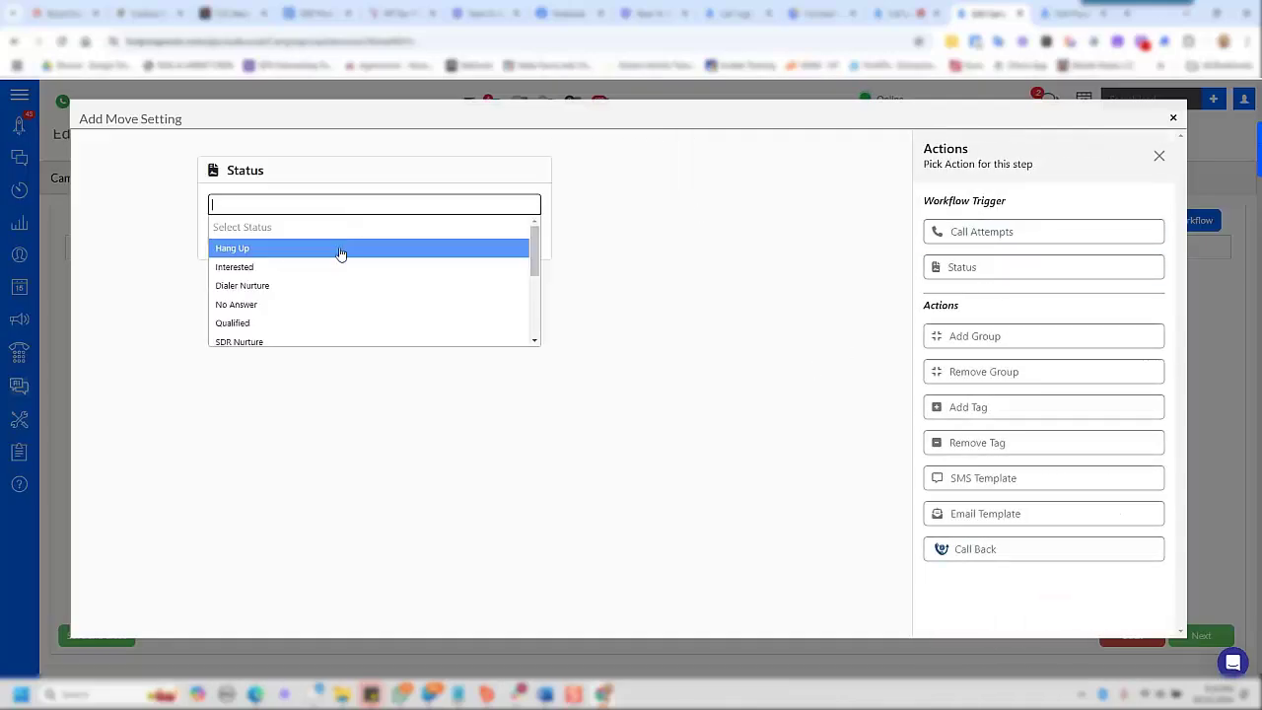
pyautogui.click(250, 305)
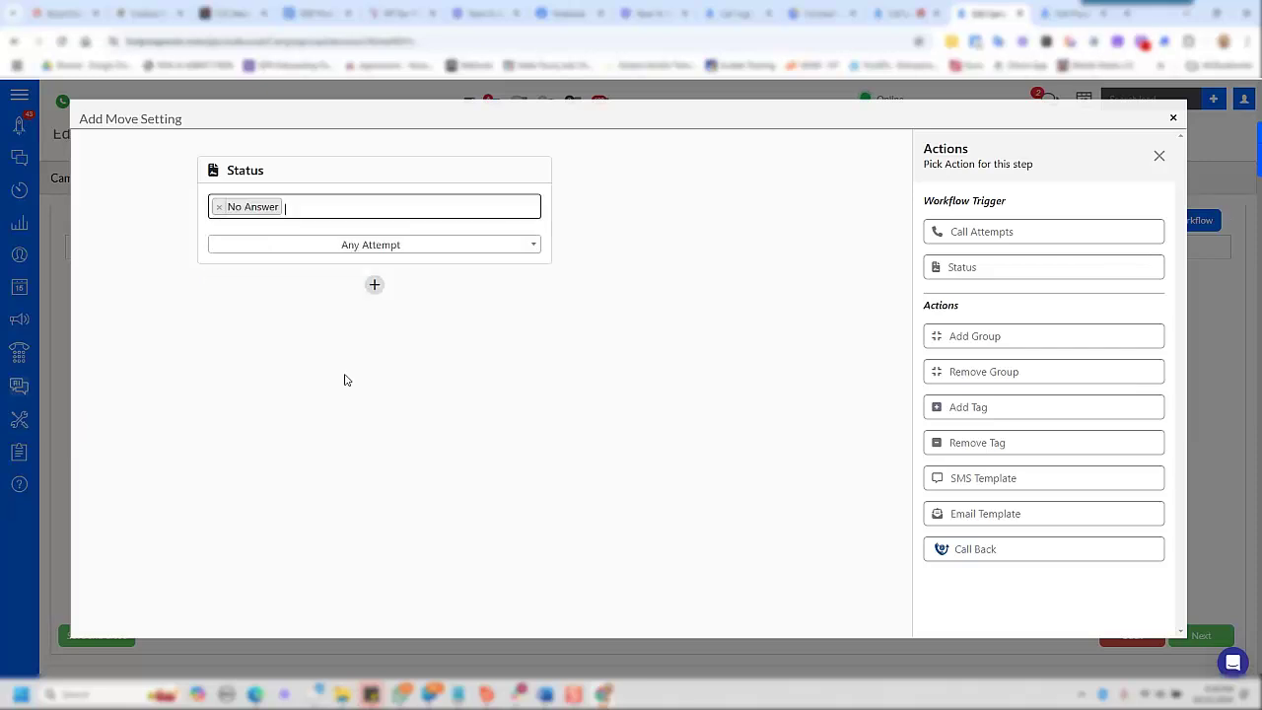
pyautogui.click(384, 244)
pyautogui.click(324, 309)
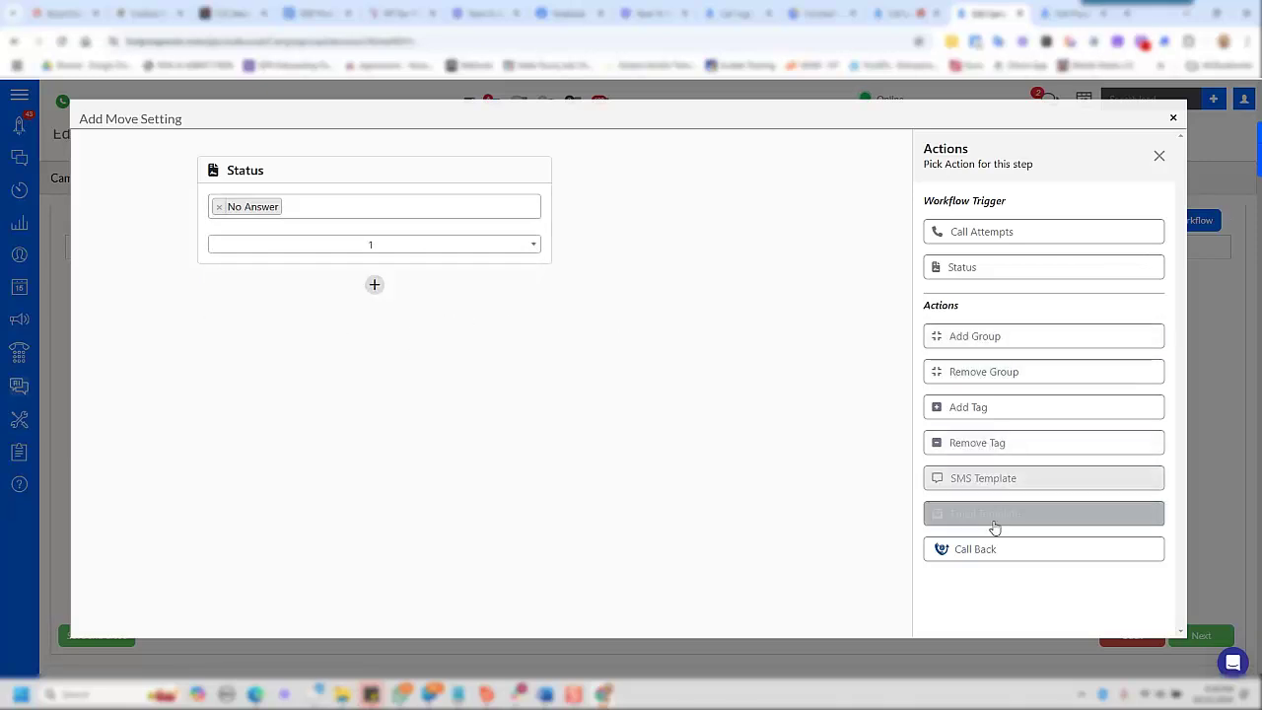
# - Add a Call Back step that waits 2 hours
pyautogui.click(979, 561)
pyautogui.click(264, 363)
pyautogui.click(268, 444)
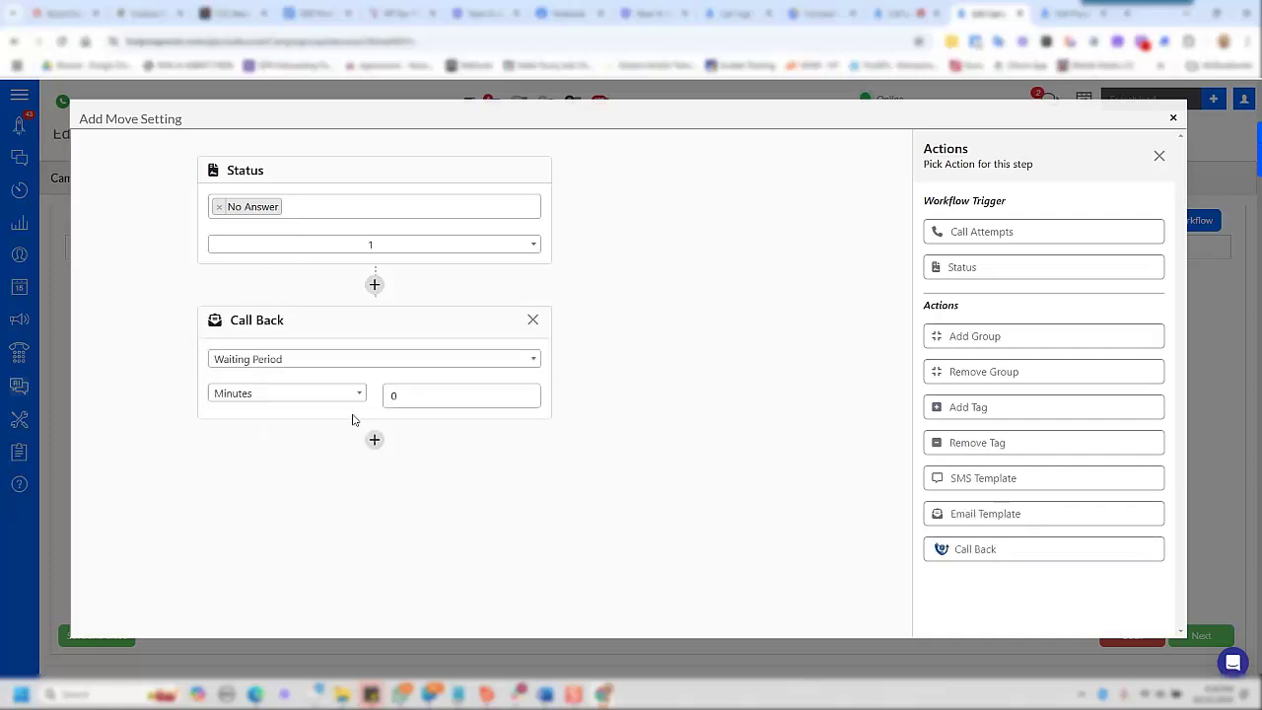
pyautogui.click(411, 398)
pyautogui.click(310, 398)
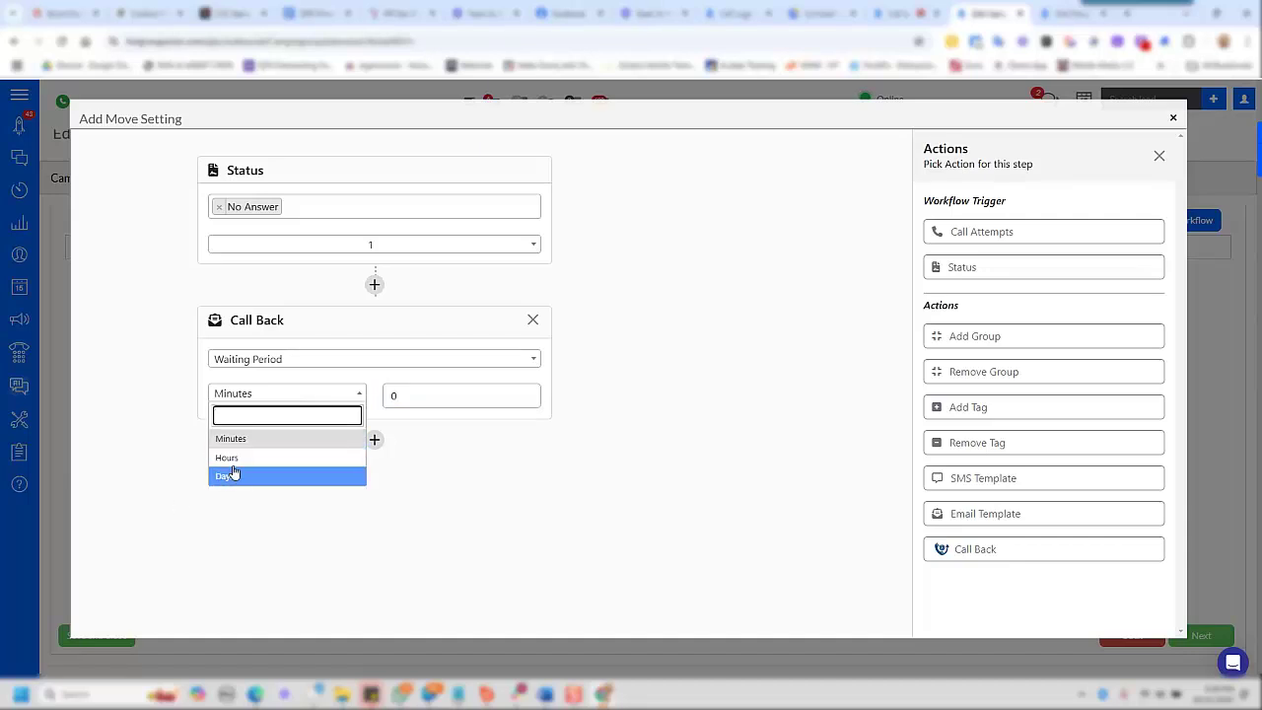
pyautogui.click(230, 458)
pyautogui.doubleClick(394, 396)
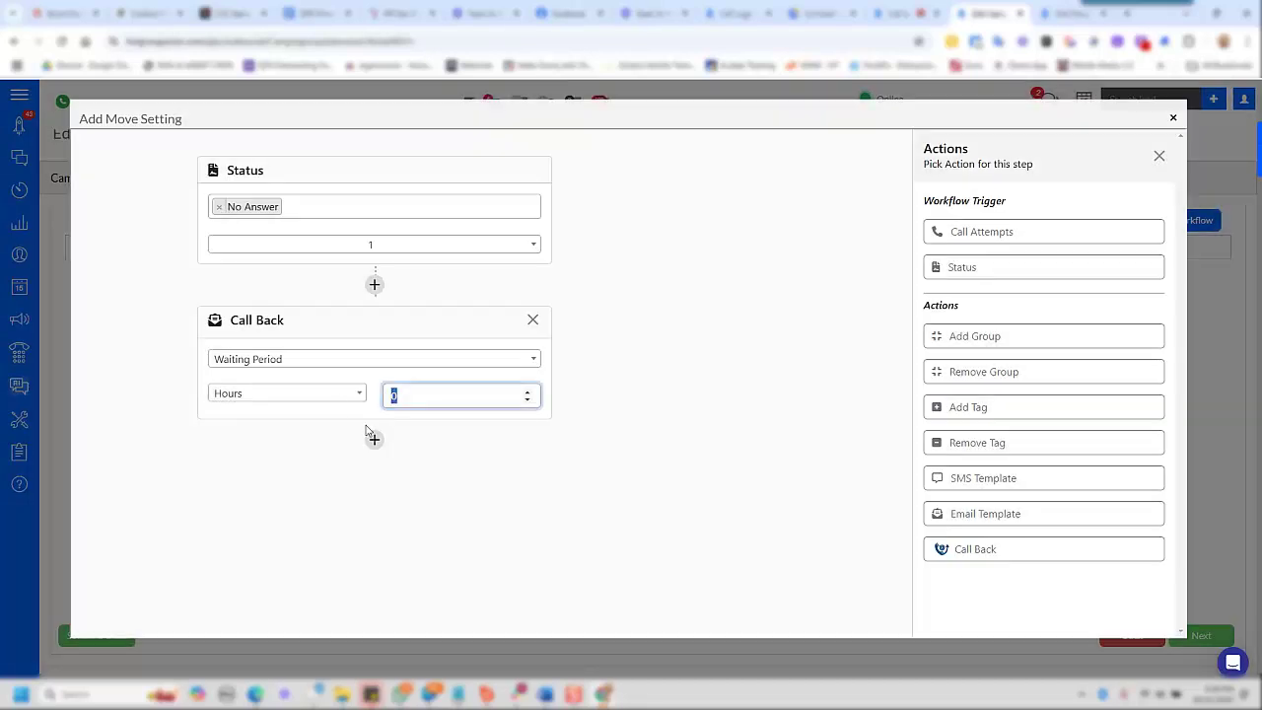
pyautogui.write('2')
pyautogui.click(608, 484)
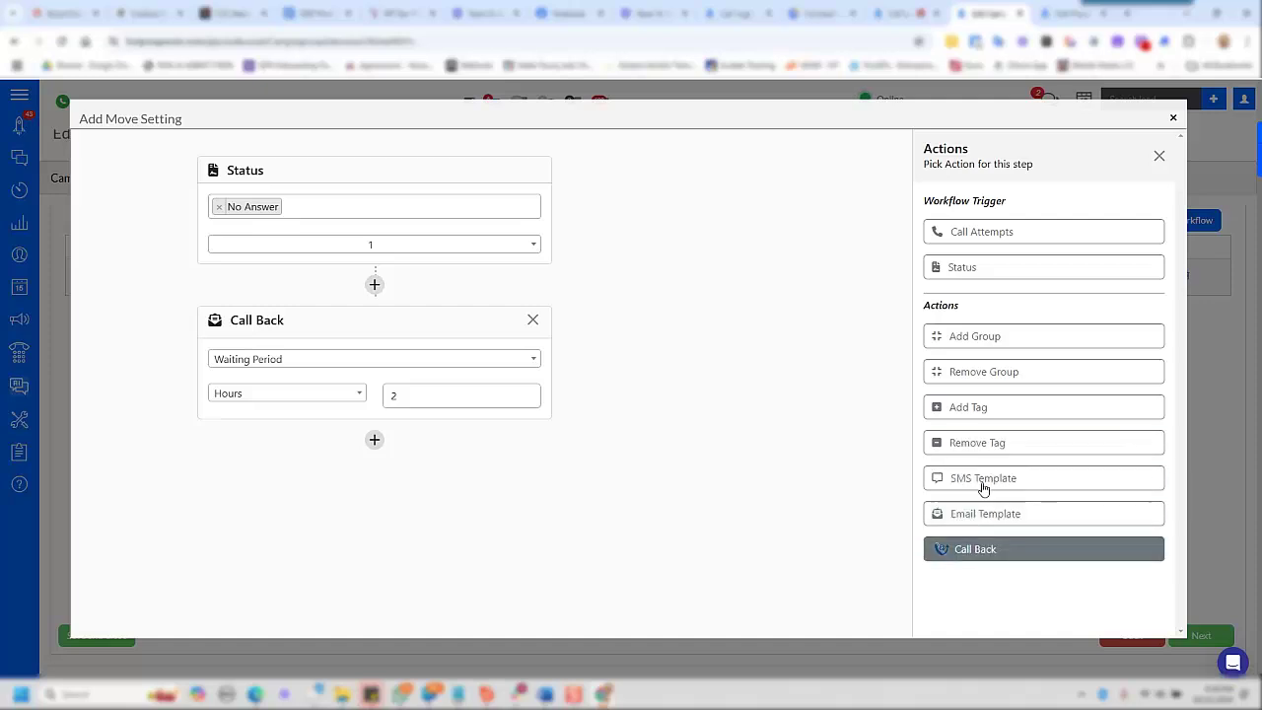
# - Try an SMS Template step, then remove both steps and clear the No Answer status
pyautogui.click(1055, 479)
pyautogui.click(304, 541)
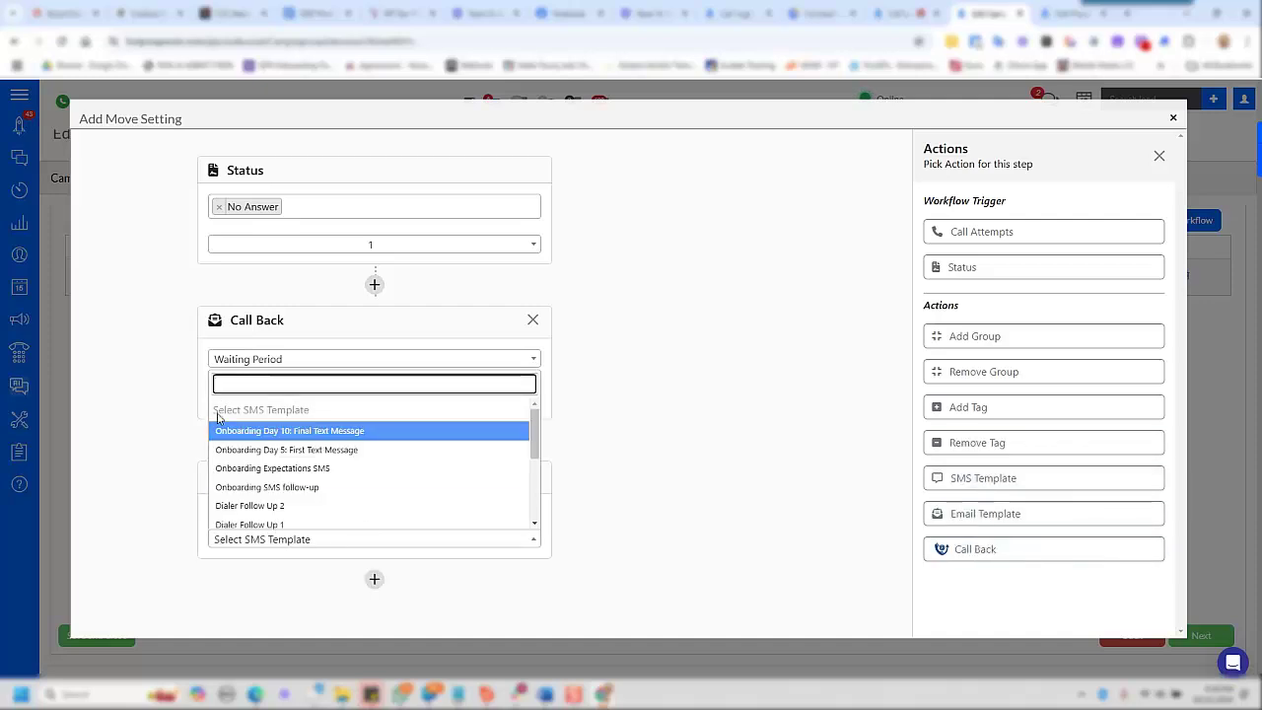
pyautogui.click(621, 399)
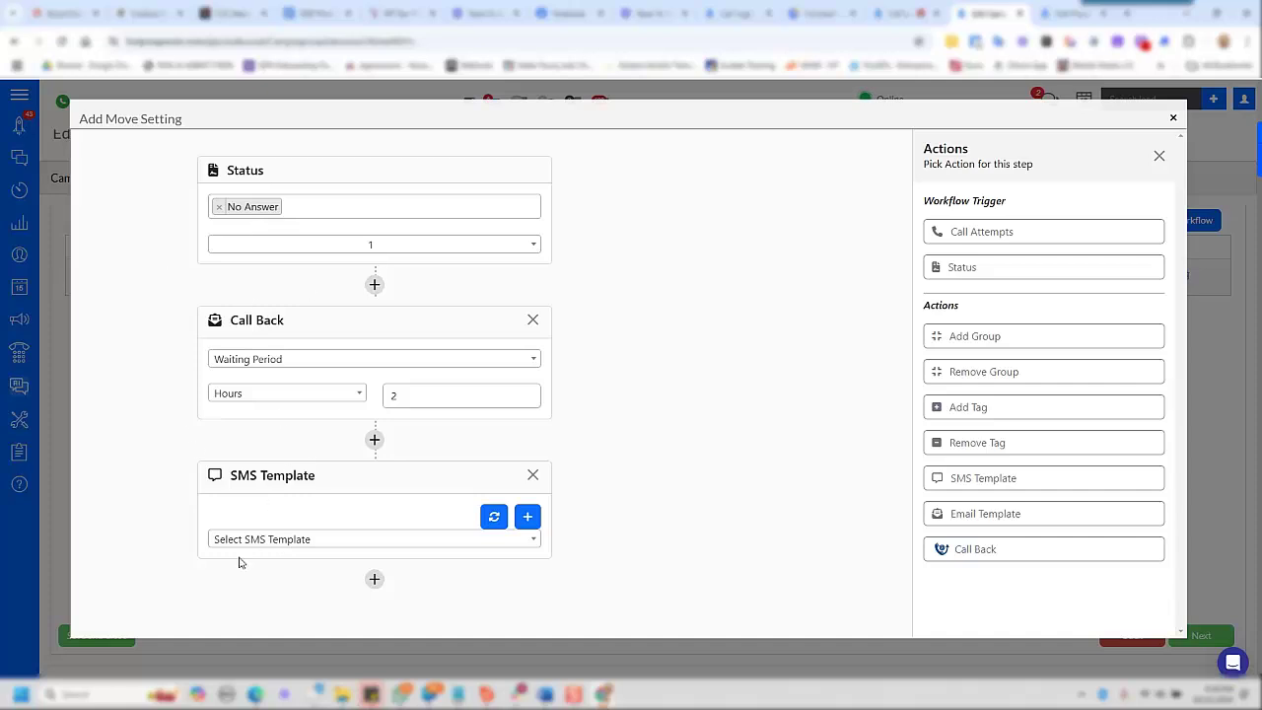
pyautogui.click(533, 474)
pyautogui.click(532, 319)
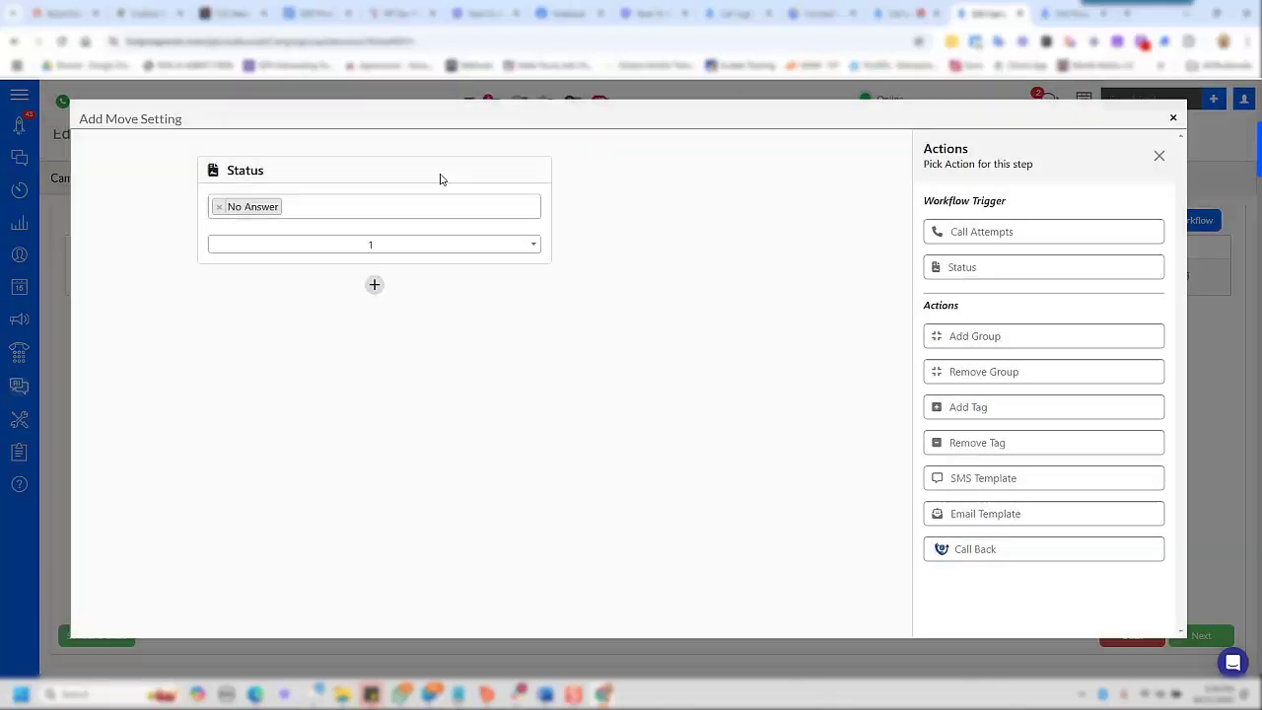
pyautogui.click(219, 207)
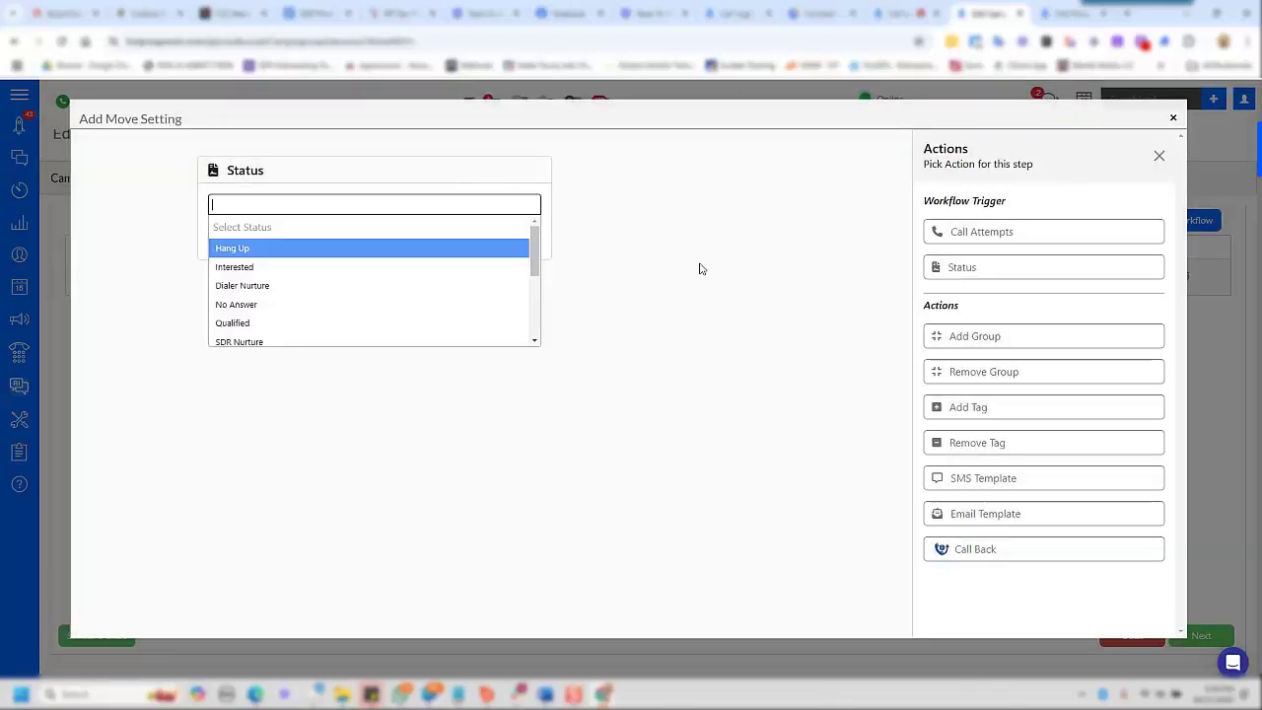
pyautogui.click(720, 271)
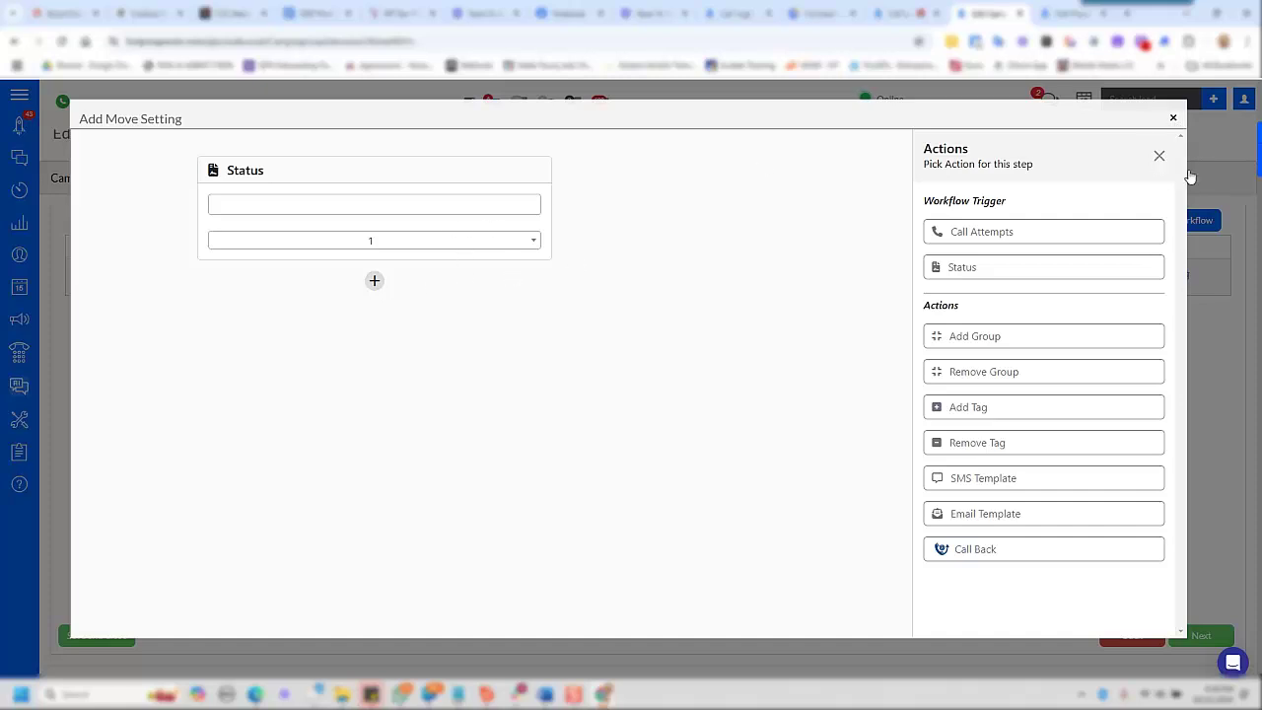
# - Close the workflow designer and delete the No Answer workflow
pyautogui.click(51, 274)
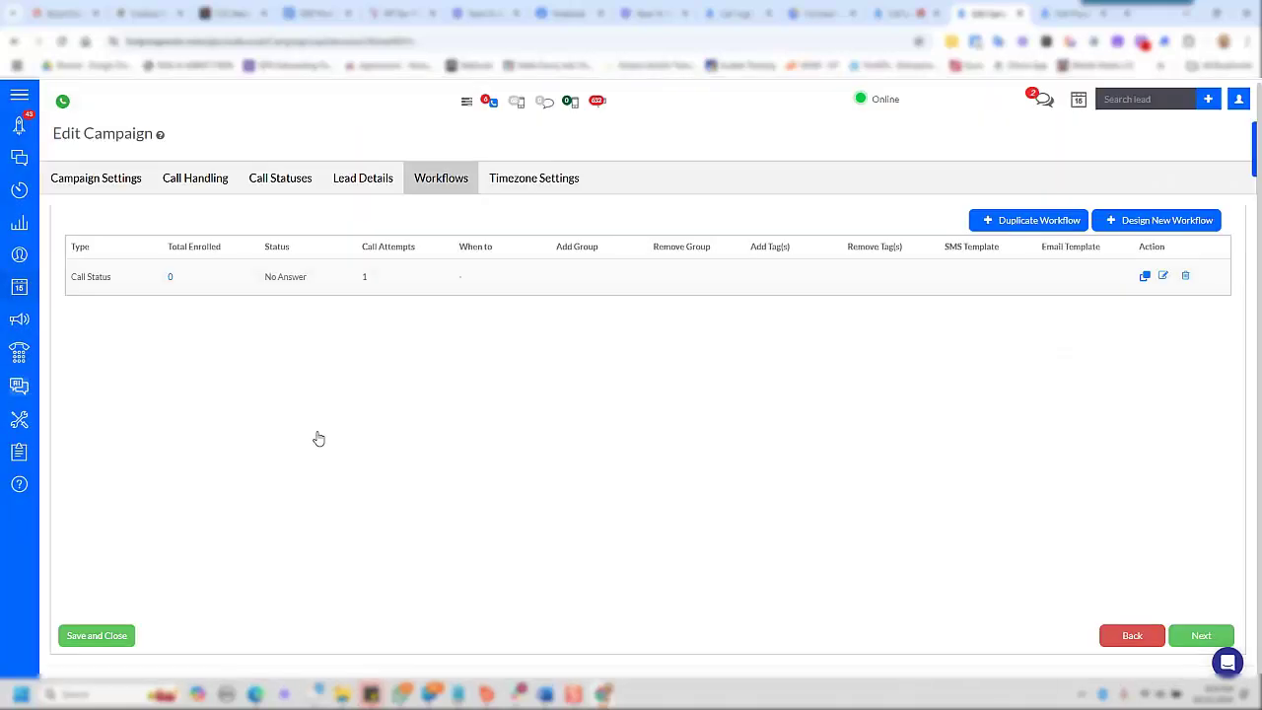
pyautogui.click(1185, 278)
pyautogui.click(596, 444)
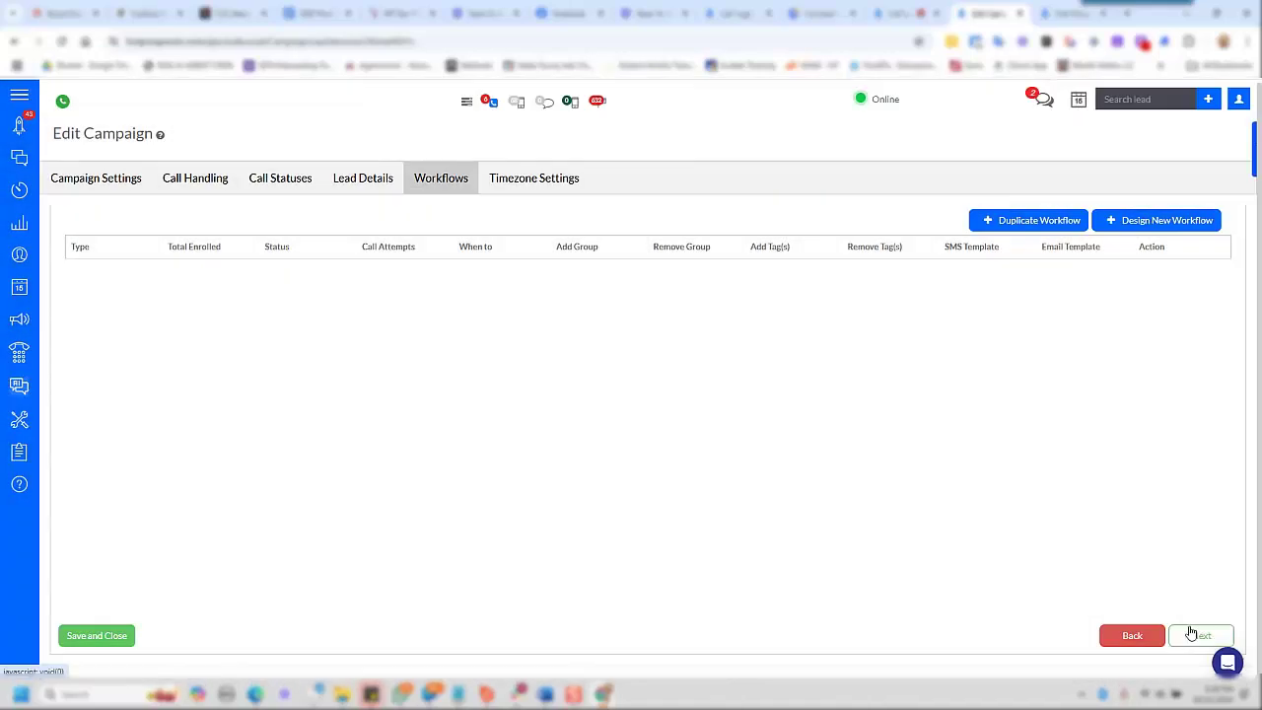
# - Submit the campaign update with all timezones enabled and acknowledge the success message
pyautogui.click(1195, 634)
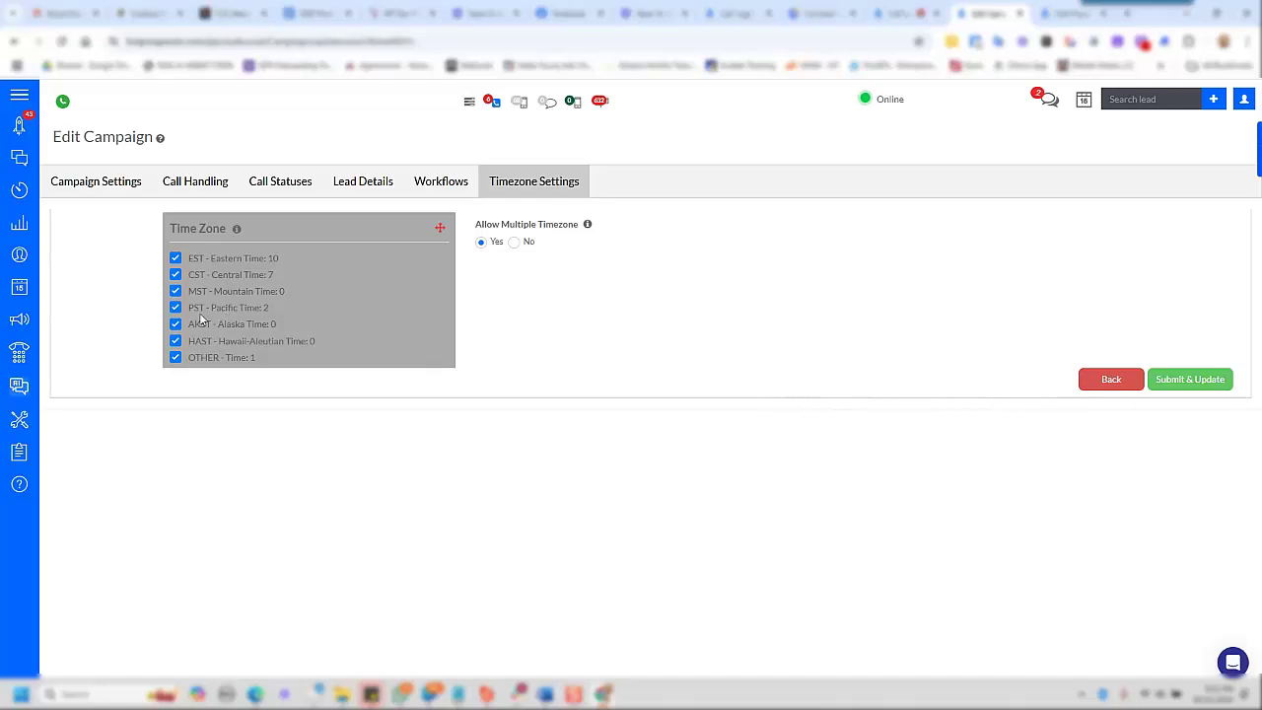
pyautogui.click(1192, 386)
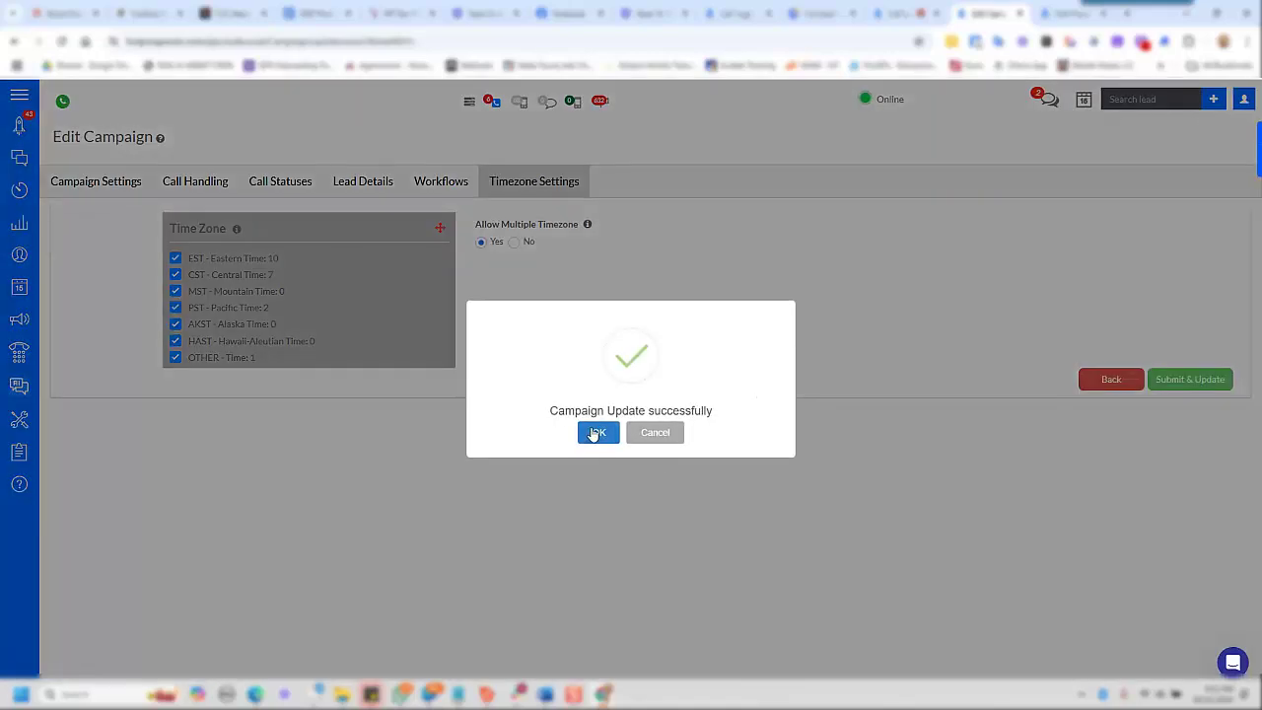
pyautogui.click(596, 433)
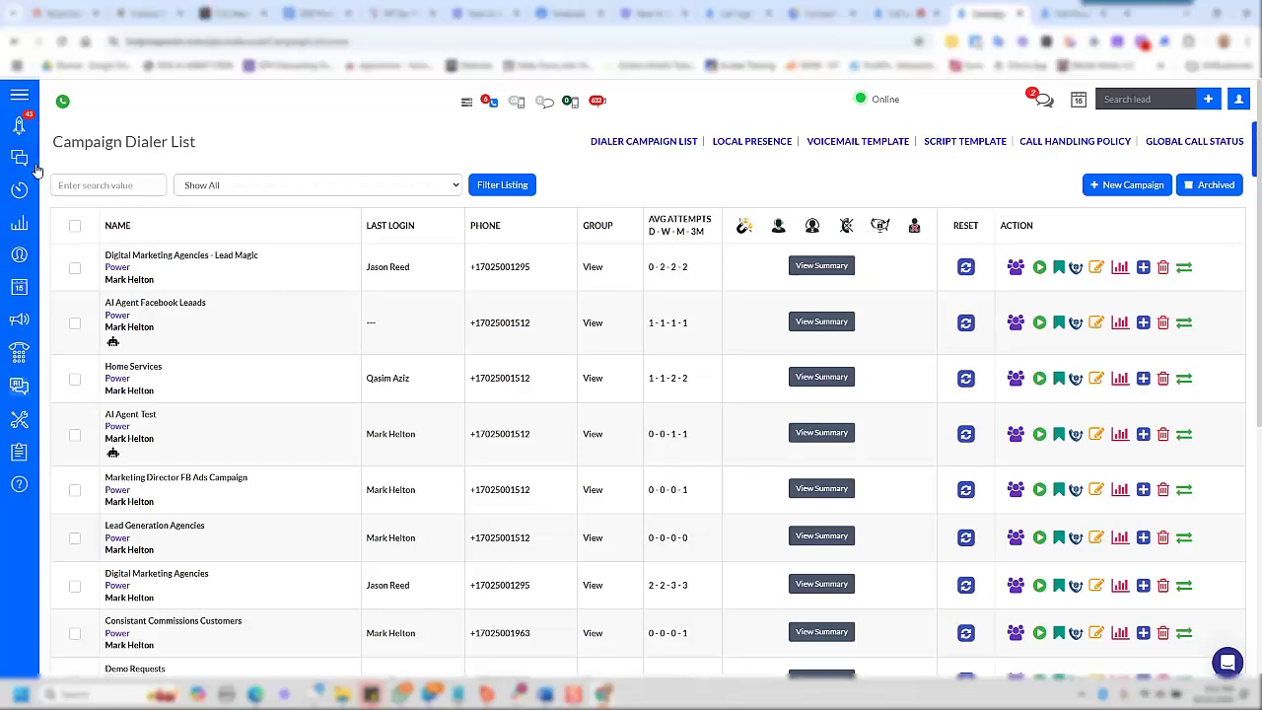
# - Open Call Analytics to view today's 5 logged-in agents, 3 inactive, 586 calls and team list
pyautogui.click(17, 205)
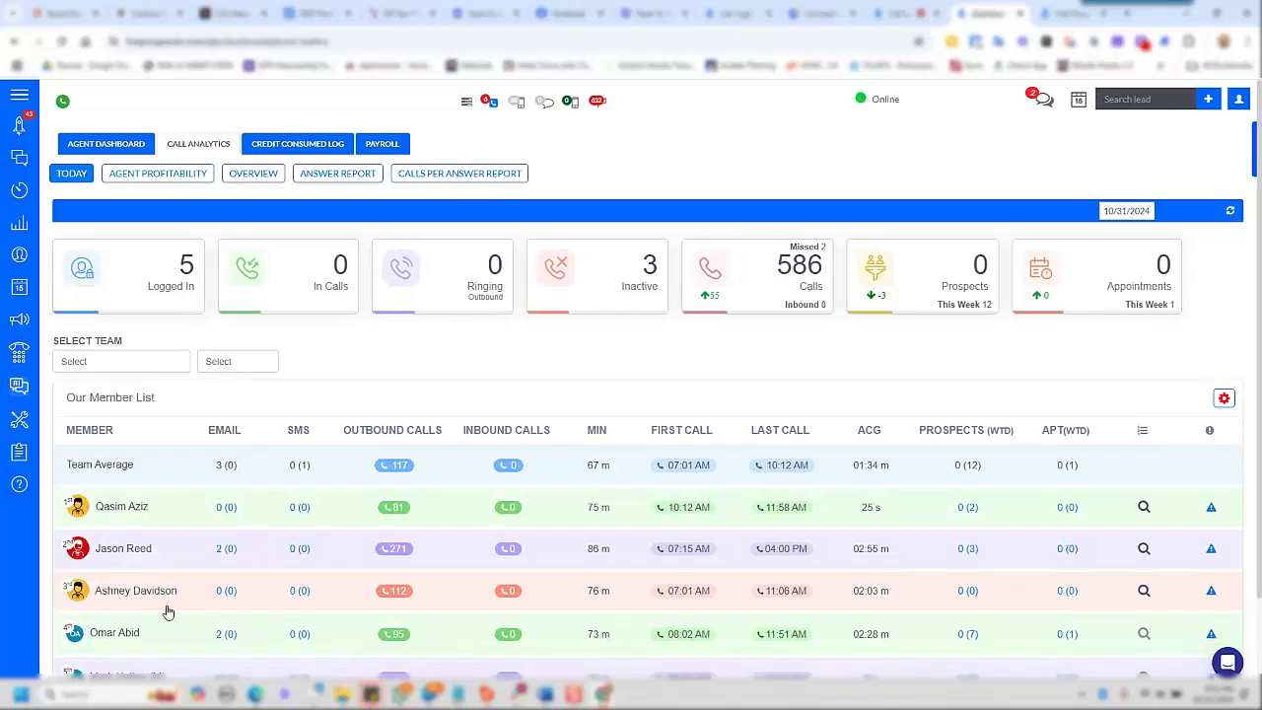
pyautogui.scroll(-1, 168, 612)
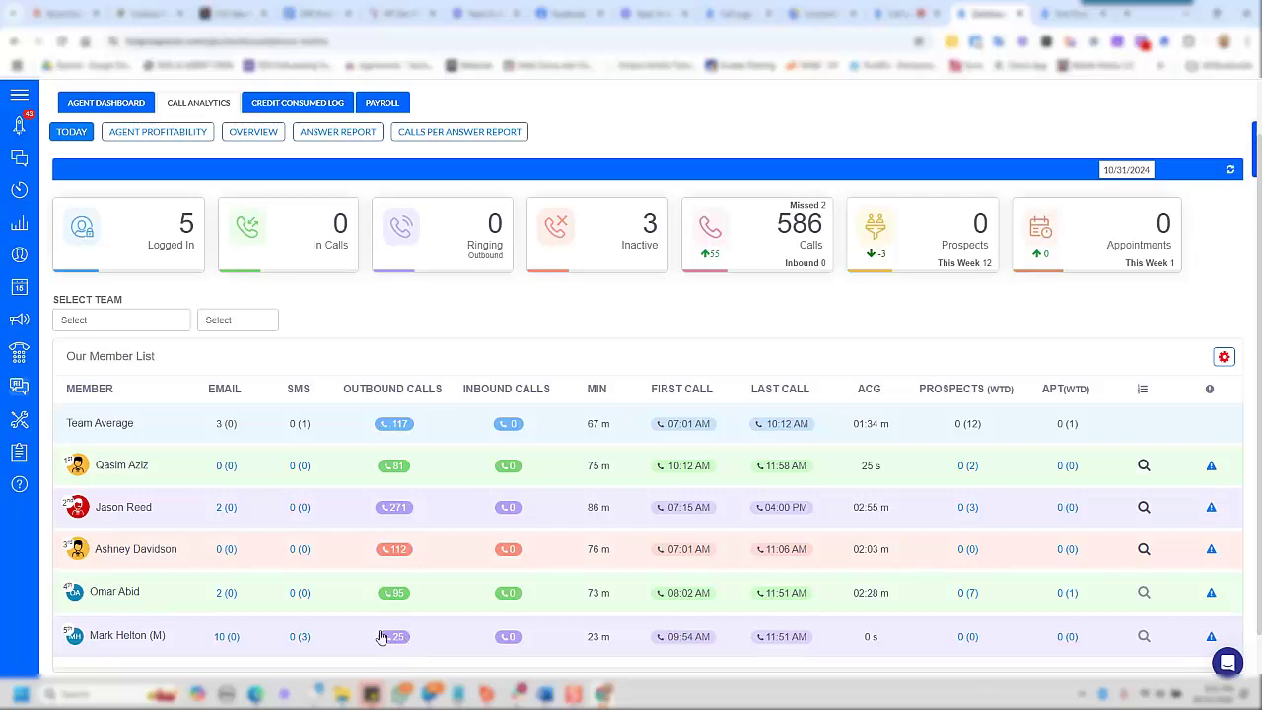